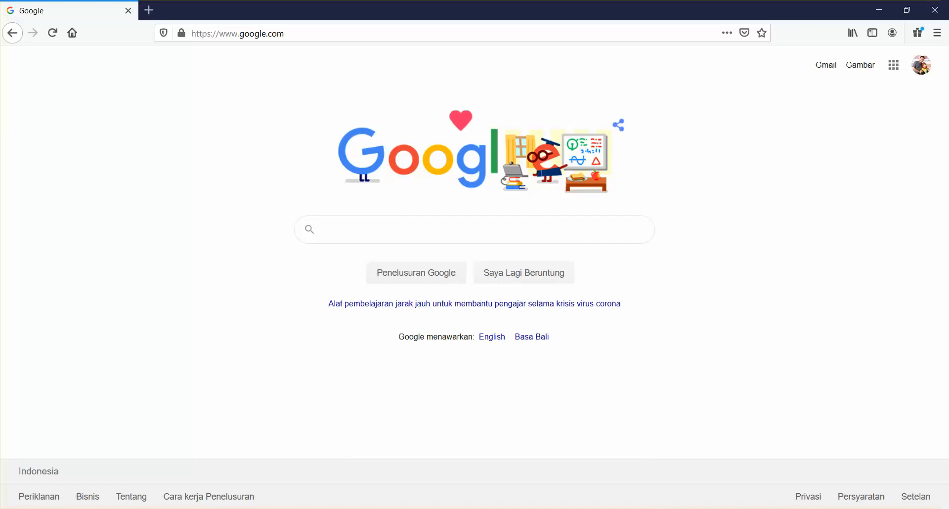
Put away the notes and search Google for 'schoology'
drag(329, 54, 695, 51)
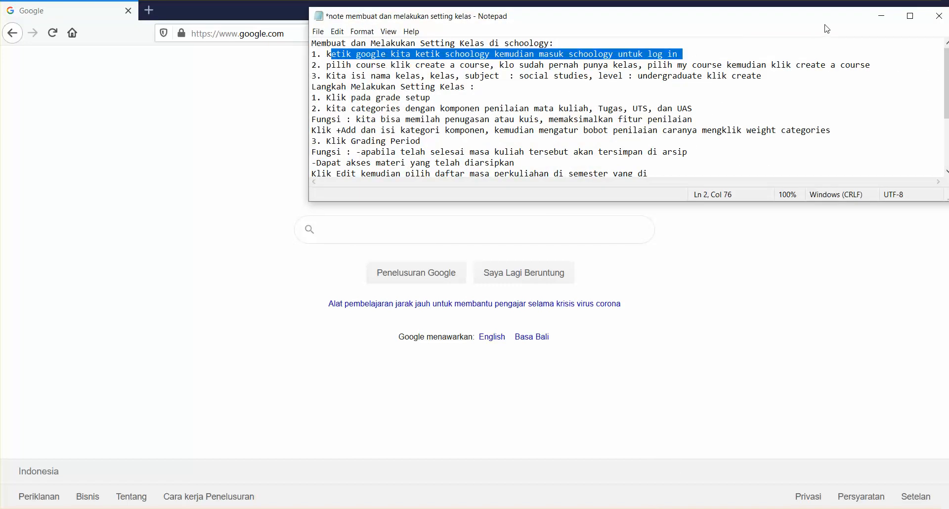
click(878, 23)
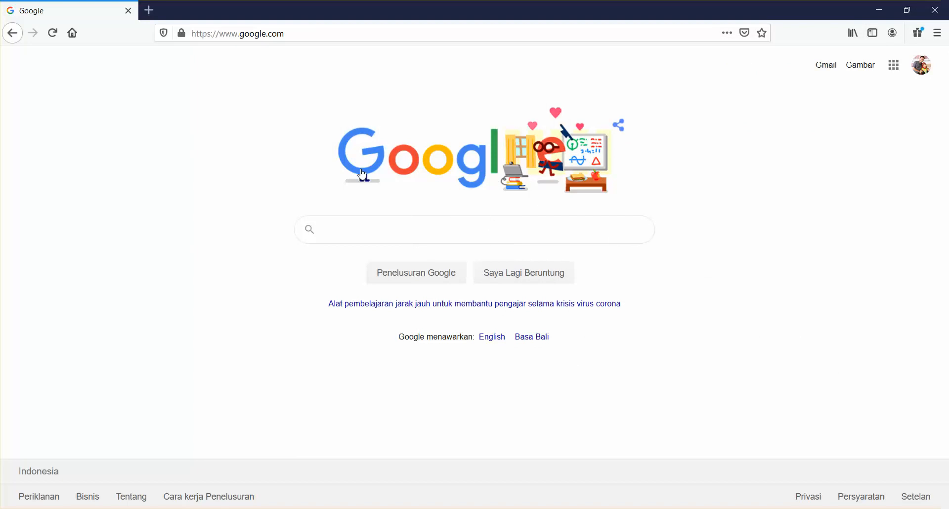
click(357, 228)
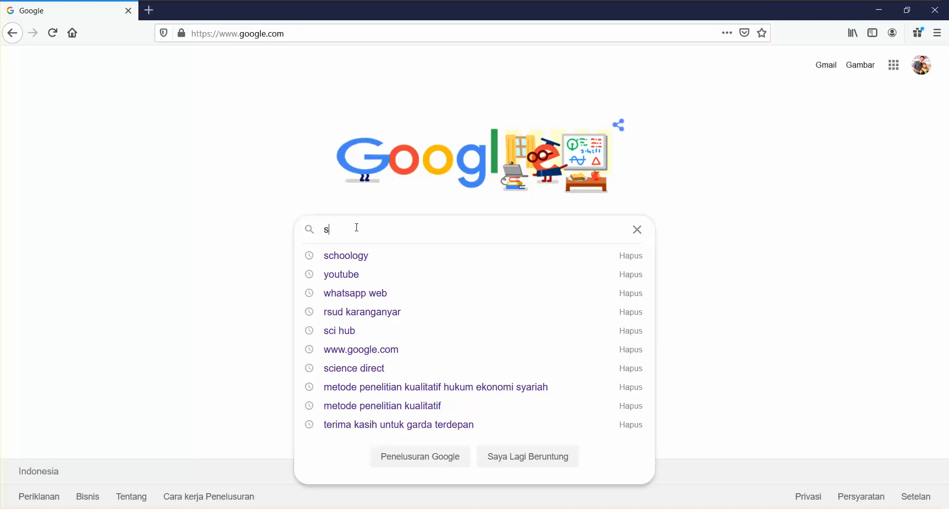
text(schoology)
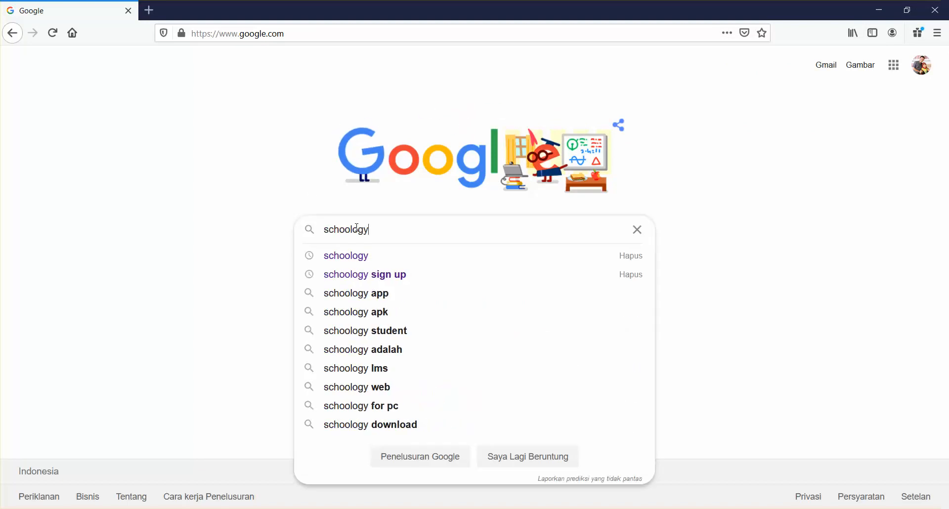
key(Return)
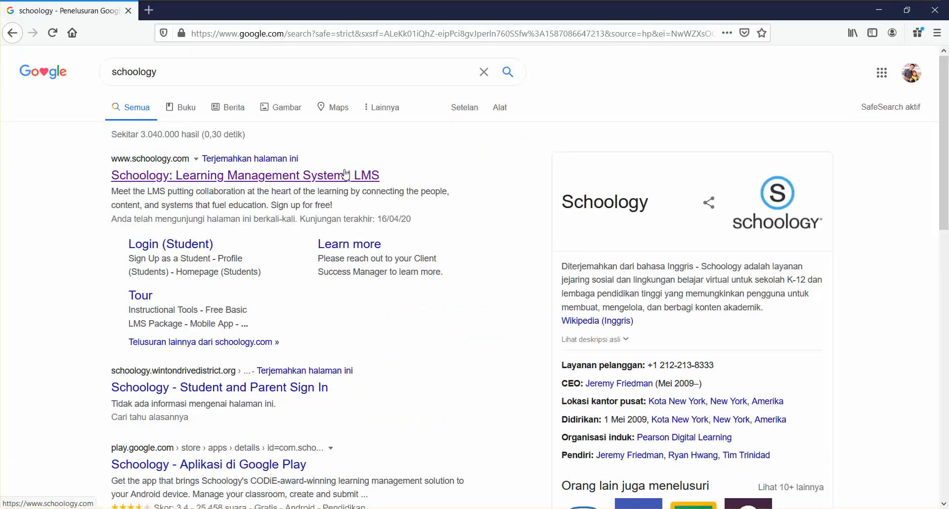
Open Schoology's LOG IN page in a new tab and log out of the signed-in account
click(346, 175)
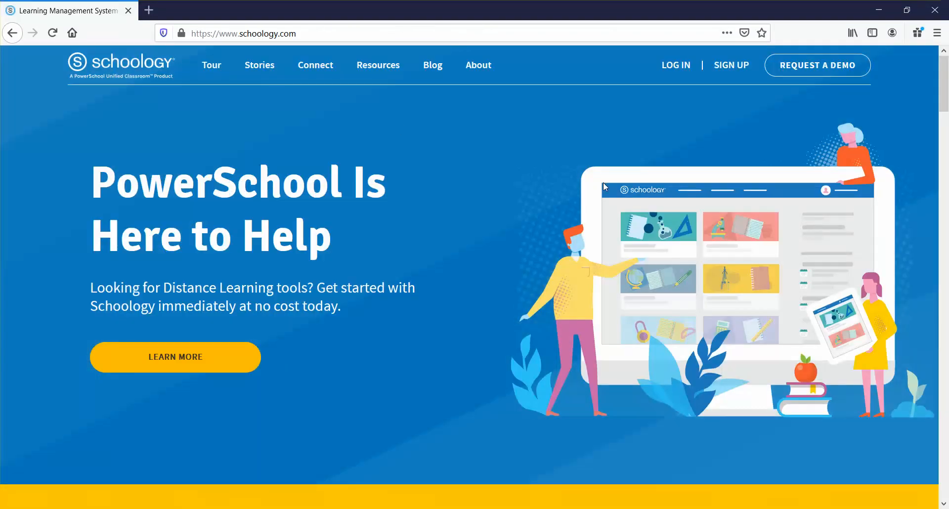
mouse_move(731, 66)
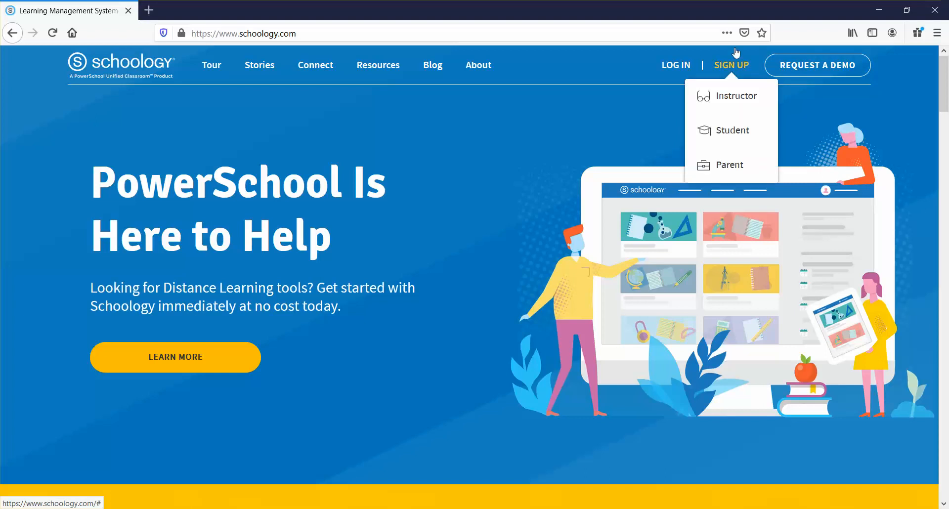
right_click(671, 74)
click(672, 79)
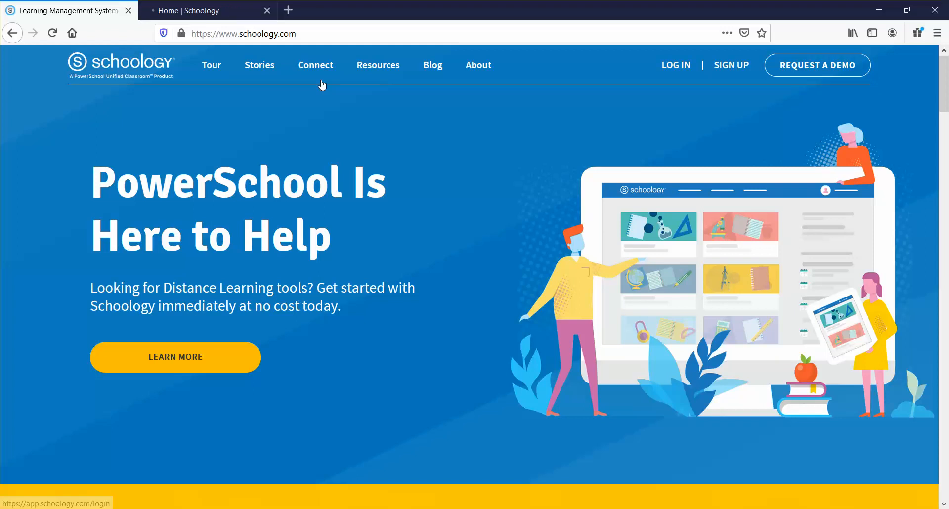
click(203, 20)
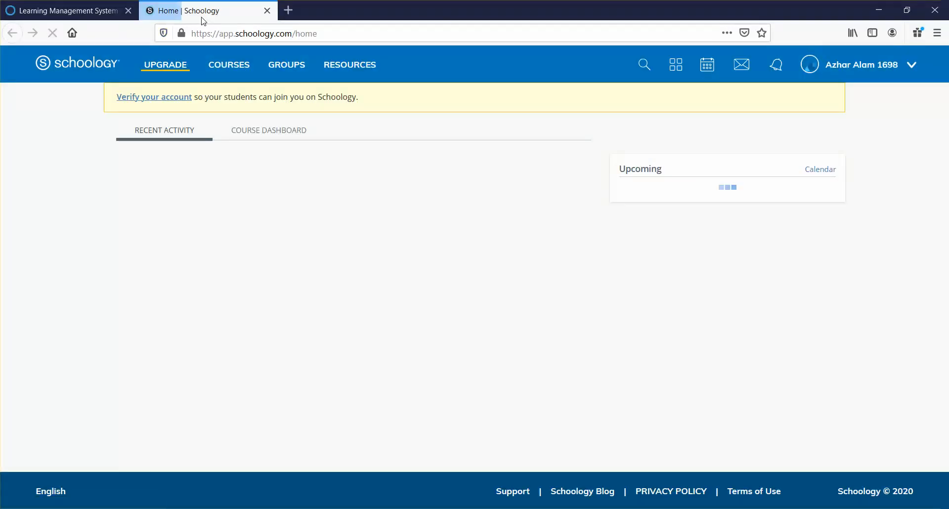
click(851, 64)
click(834, 188)
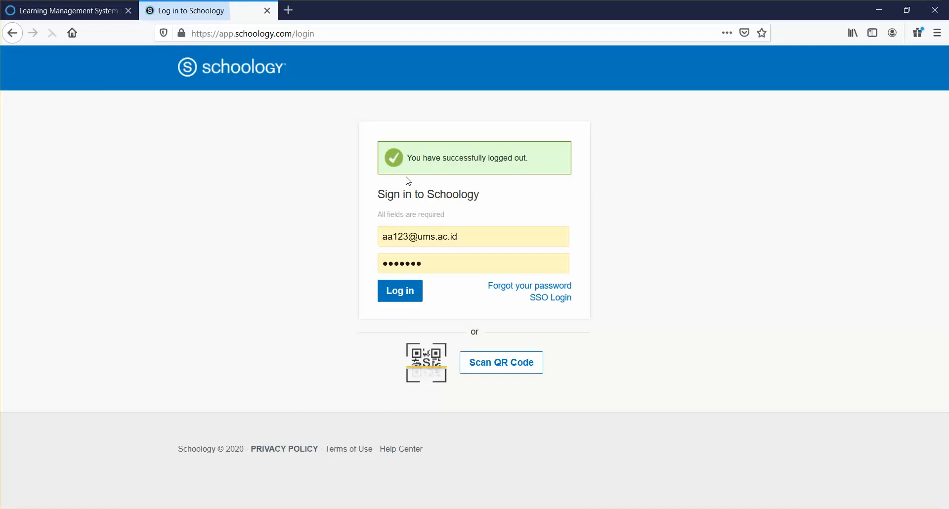
Log in with the new account's e-mail and password, saving the login in Firefox
drag(474, 238, 339, 237)
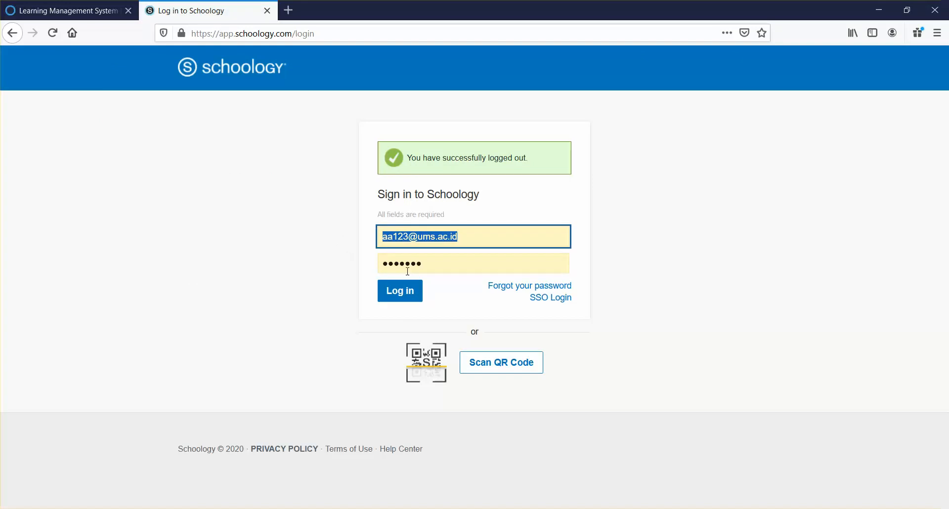
key(BackSpace)
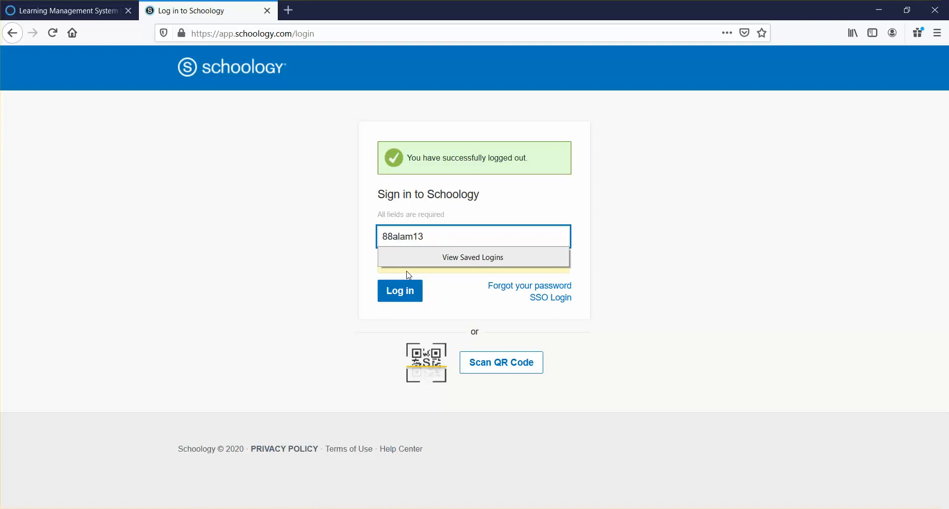
click(360, 184)
drag(425, 262, 261, 253)
key(BackSpace)
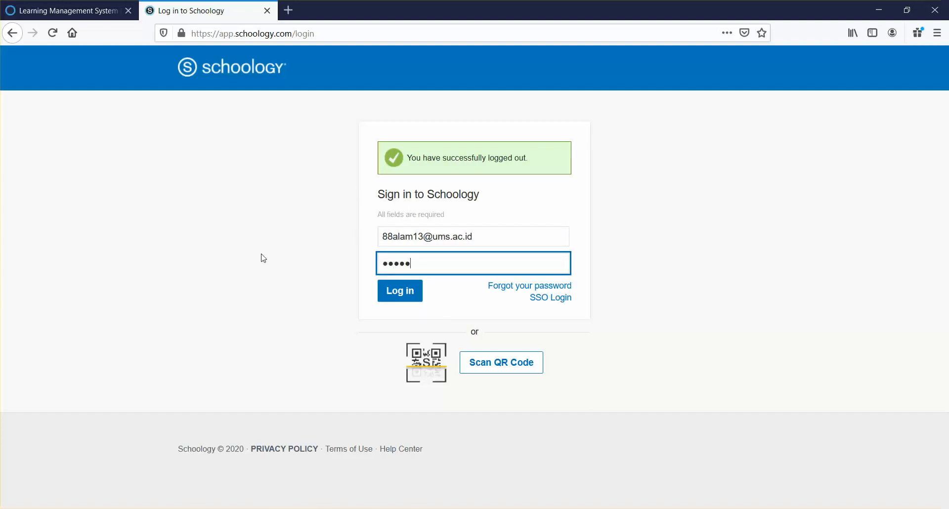
click(401, 296)
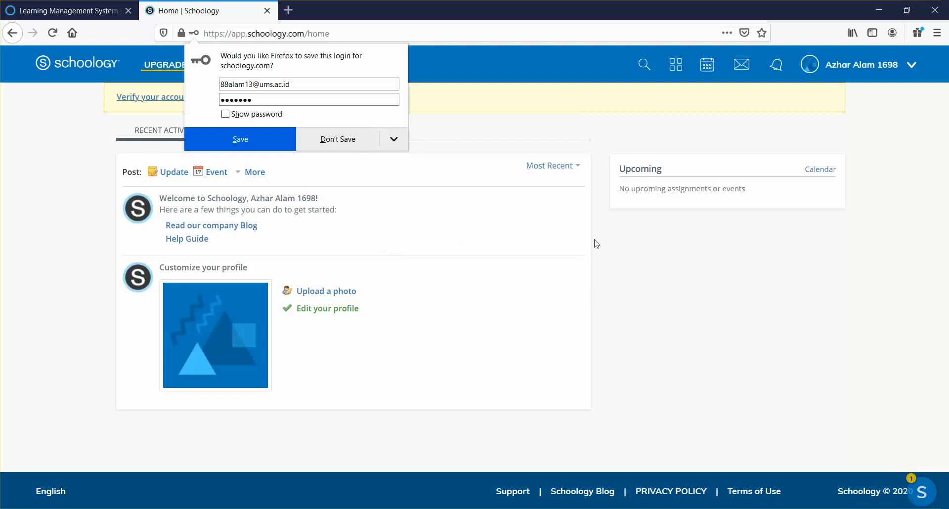
click(243, 145)
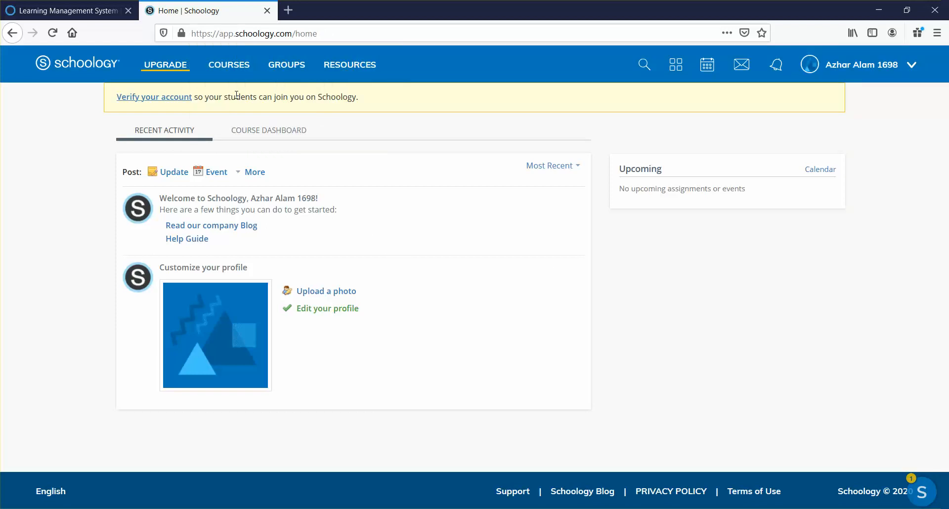
Open My Courses from the COURSES menu in a new browser tab
click(250, 78)
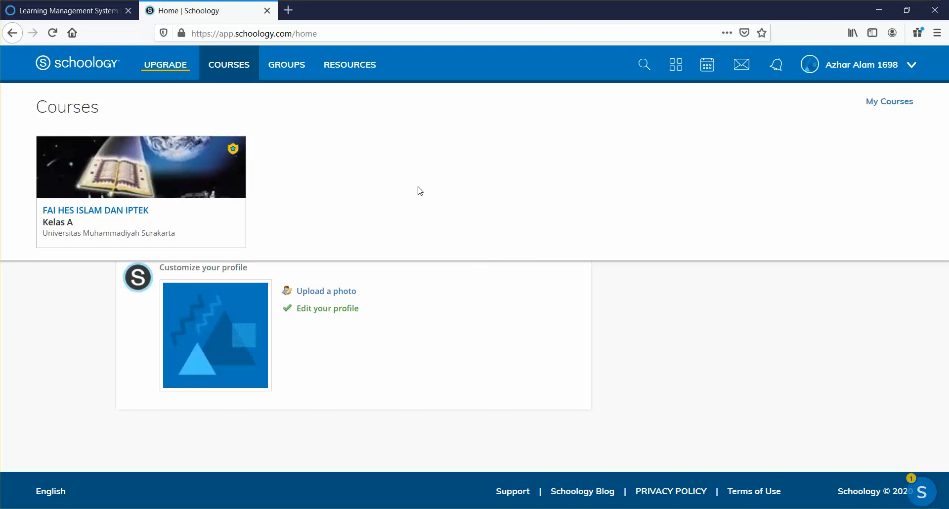
right_click(886, 110)
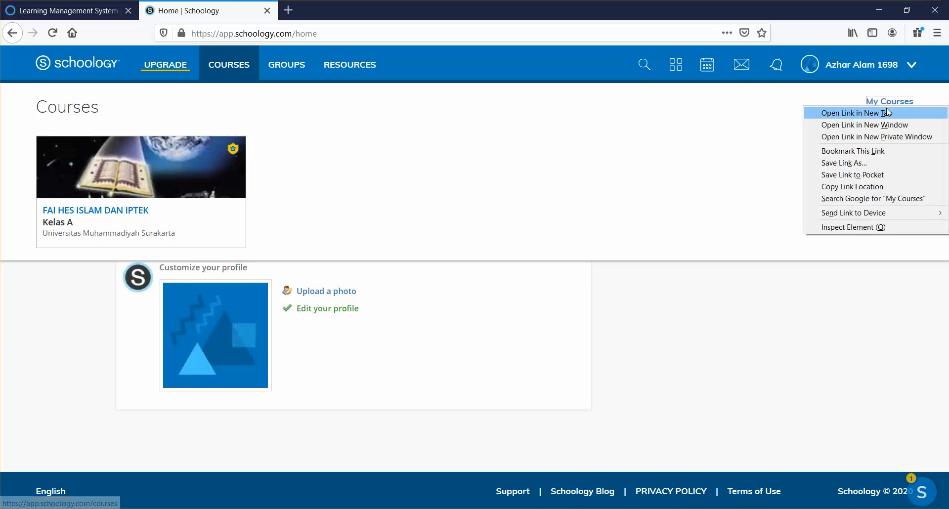
click(887, 113)
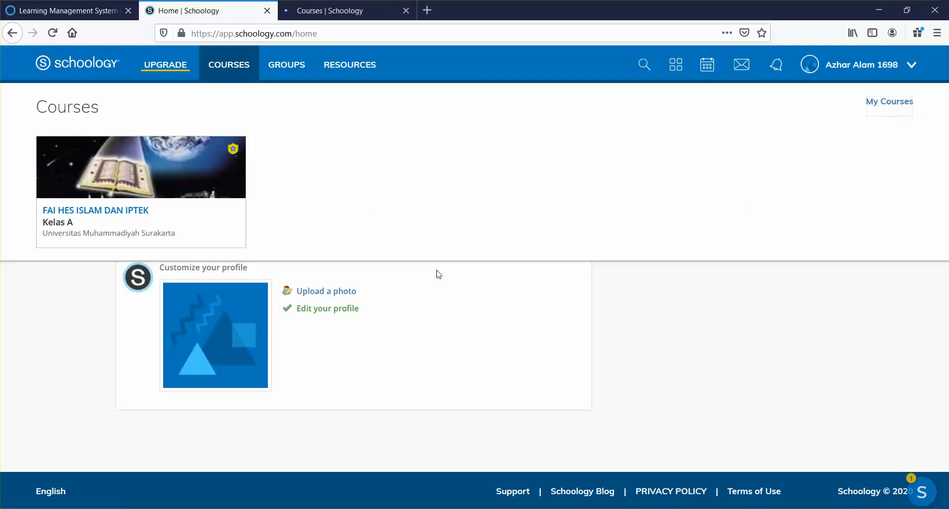
click(312, 5)
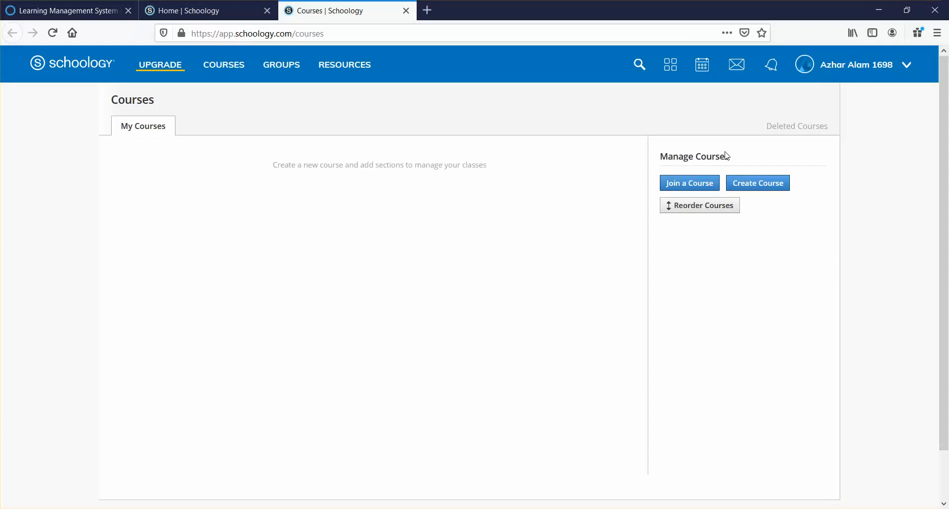
Open the Create Course form, check the setup notes, and focus the Course Name field
click(763, 183)
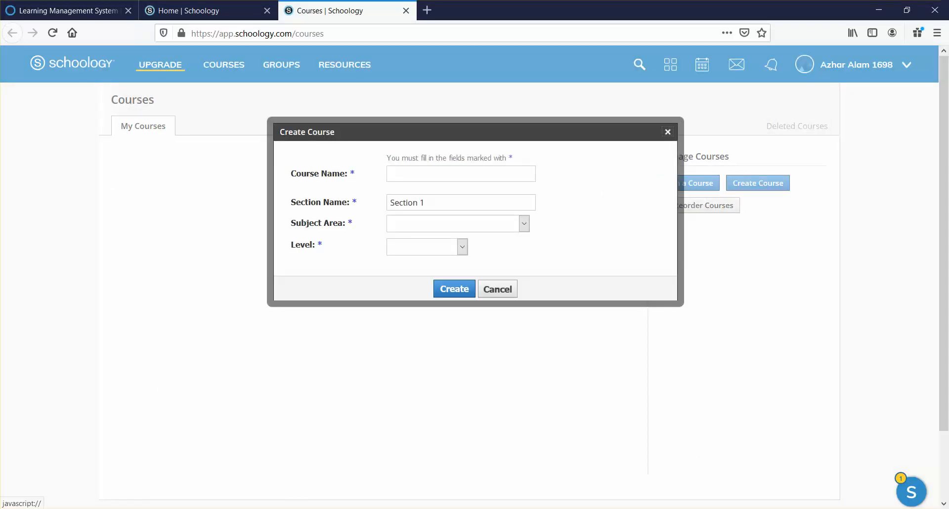
key(alt+Tab)
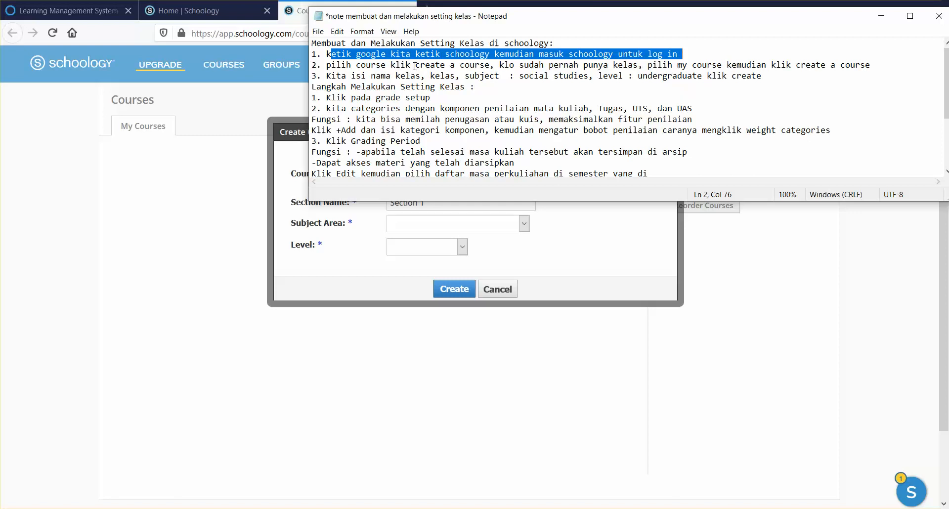
drag(417, 65, 486, 68)
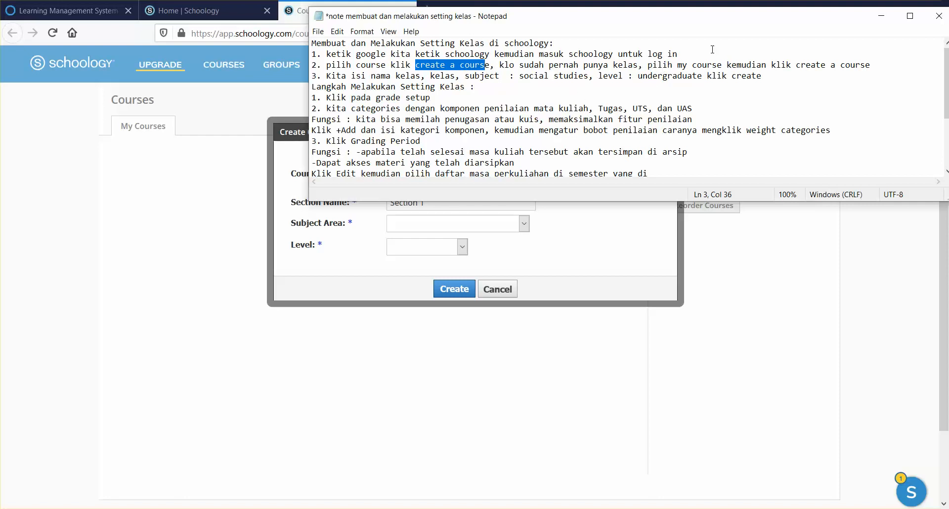
click(881, 16)
click(435, 173)
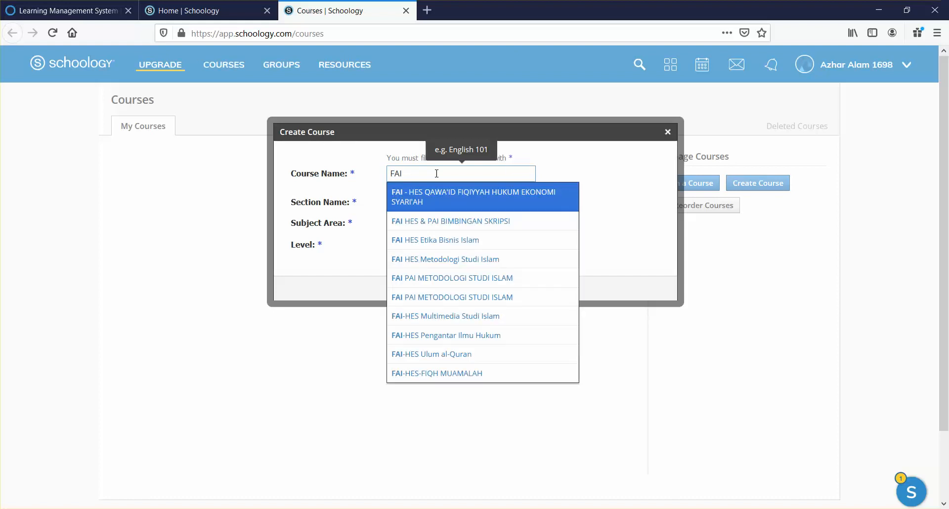
Enter the course name 'FAI HES STUDI KEMUHAMMADIYAHAH' and move to Section Name
text(HSE)
key(BackSpace)
key(BackSpace)
text(ES STUDIKKEMUH)
key(BackSpace)
key(BackSpace)
key(BackSpace)
text(KEMUHAMMADIYAHAH)
click(637, 198)
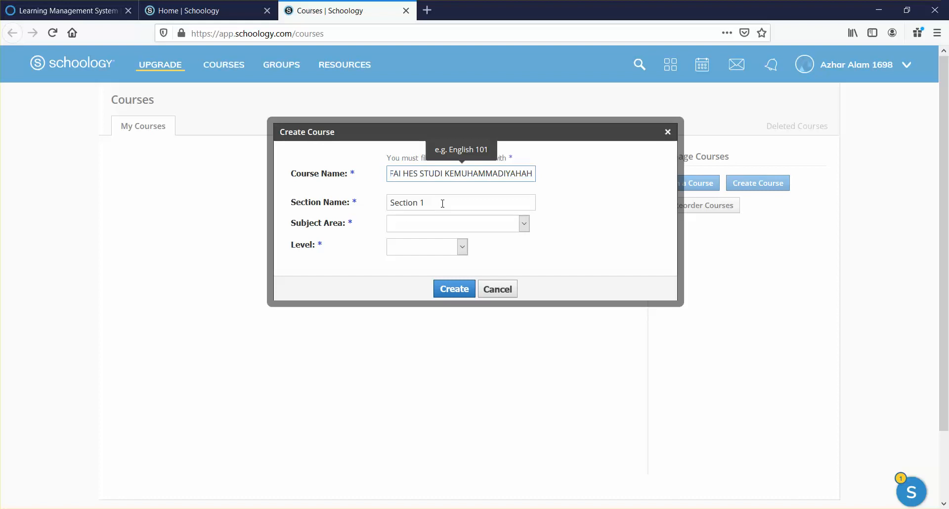
key(Tab)
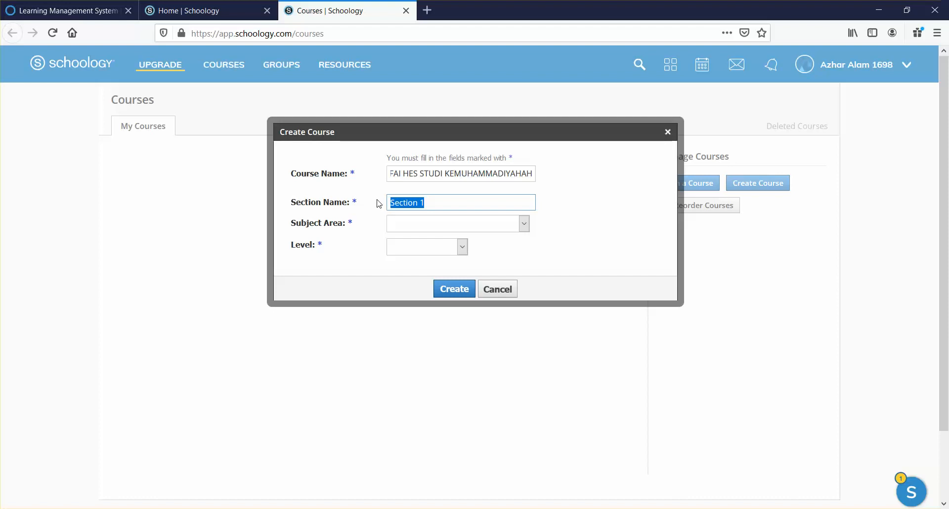
Enter section KELAS A, with subject area Social Studies and level Undergraduate
text(KELAS A)
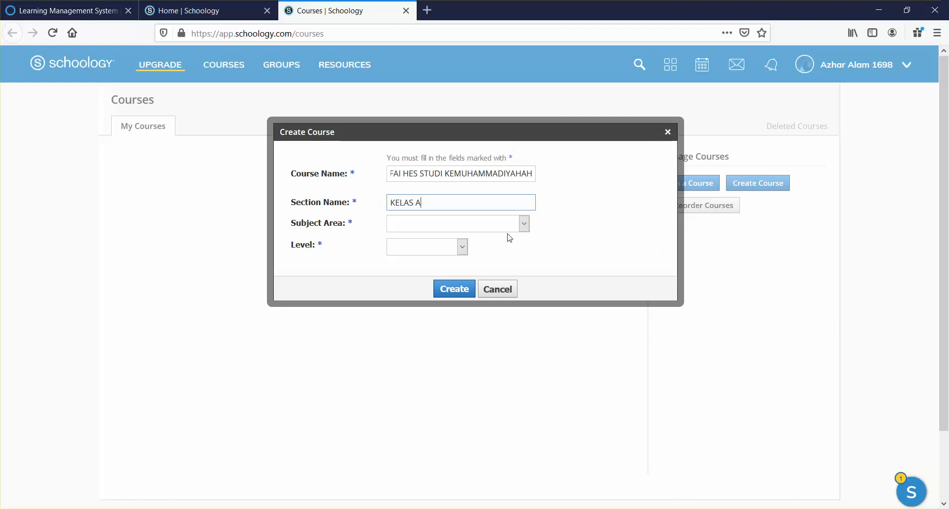
key(Tab)
click(524, 224)
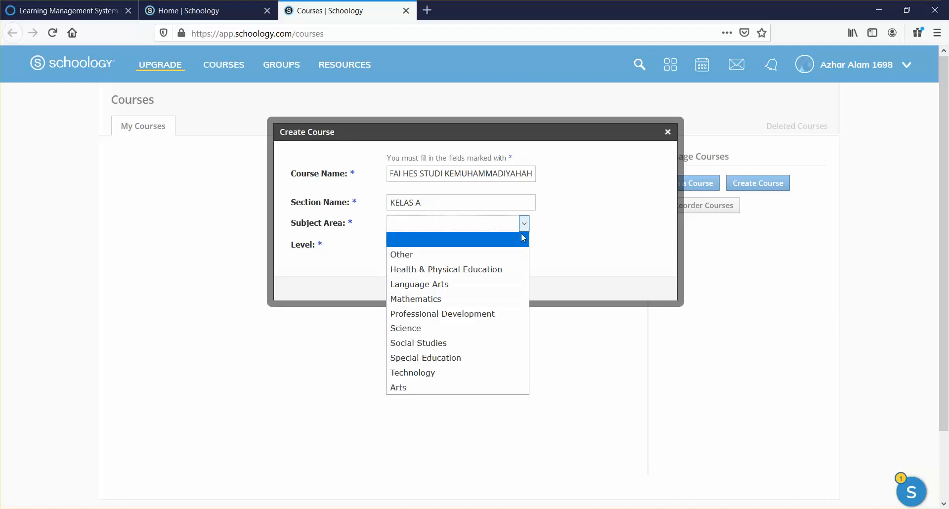
click(469, 350)
click(463, 247)
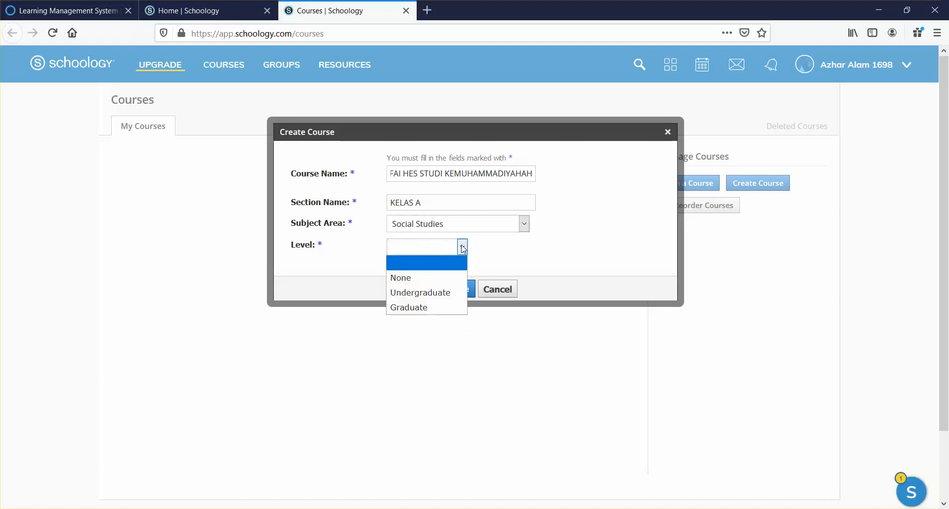
click(450, 292)
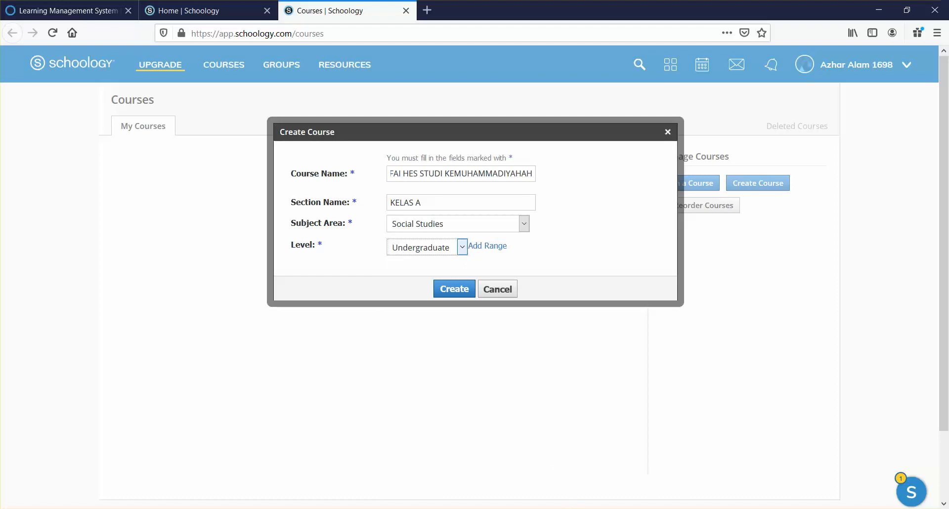
Check the Create step in the setup notes and return to the course form
key(alt+Tab)
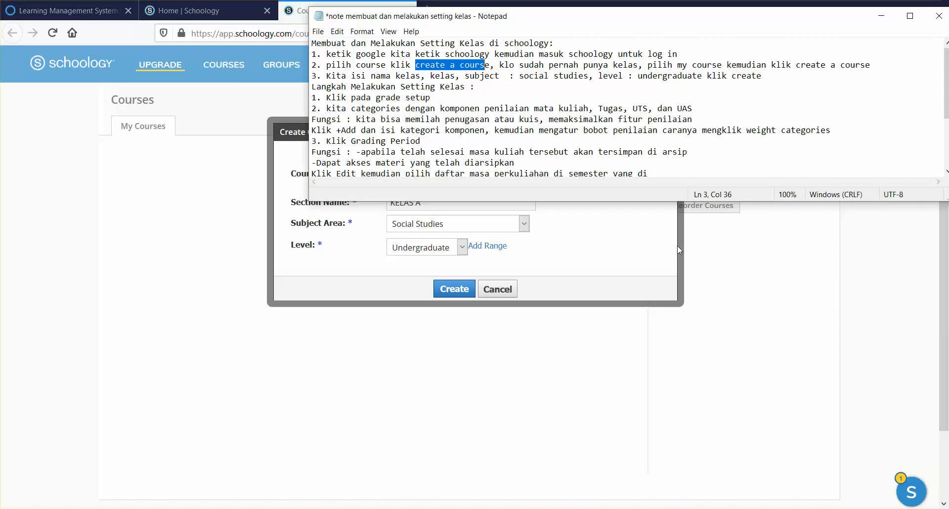
drag(708, 78, 763, 78)
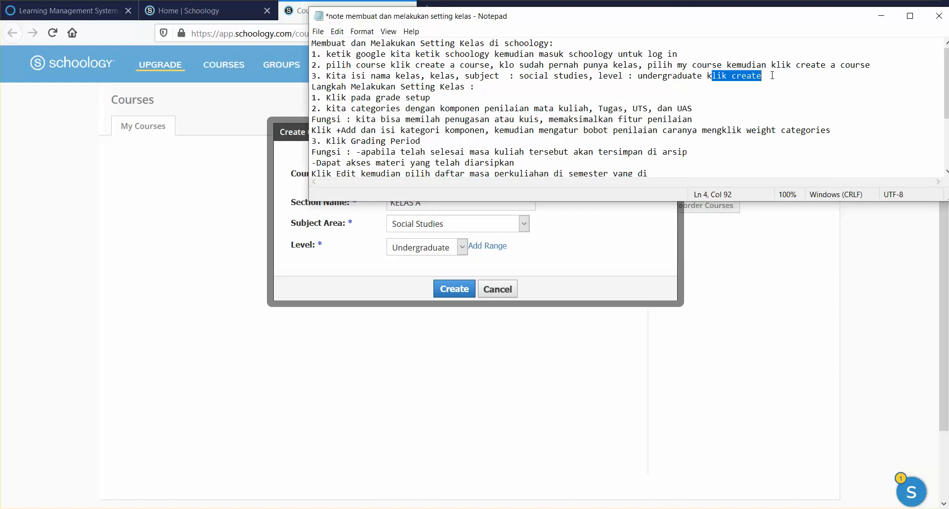
click(752, 291)
Create the course 'FAI HES STUDI KEMUHAMMADIYAH: KELAS A' and land on its empty Materials page
click(460, 291)
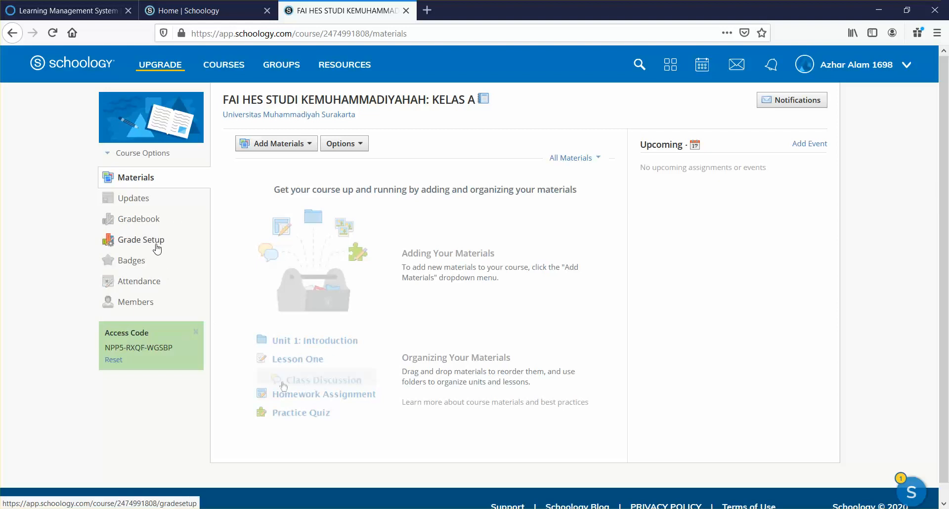
Open the course's Grade Setup page from the left sidebar
click(539, 508)
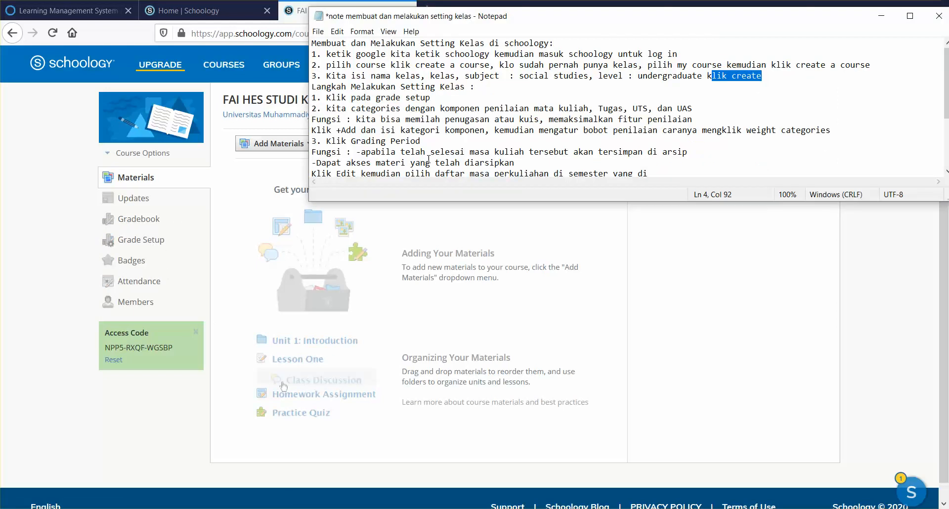
click(665, 286)
click(158, 242)
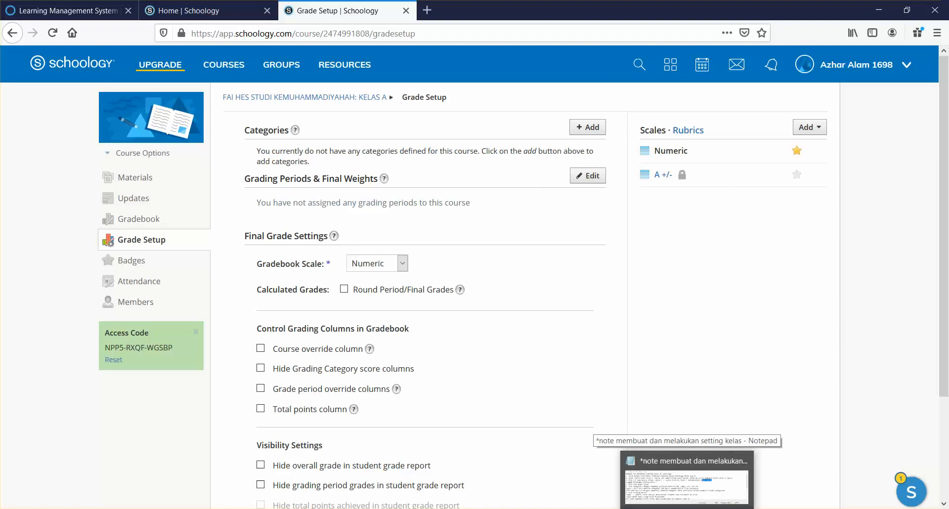
Glance at the setup notes again and begin adding a grading category
click(672, 500)
click(672, 500)
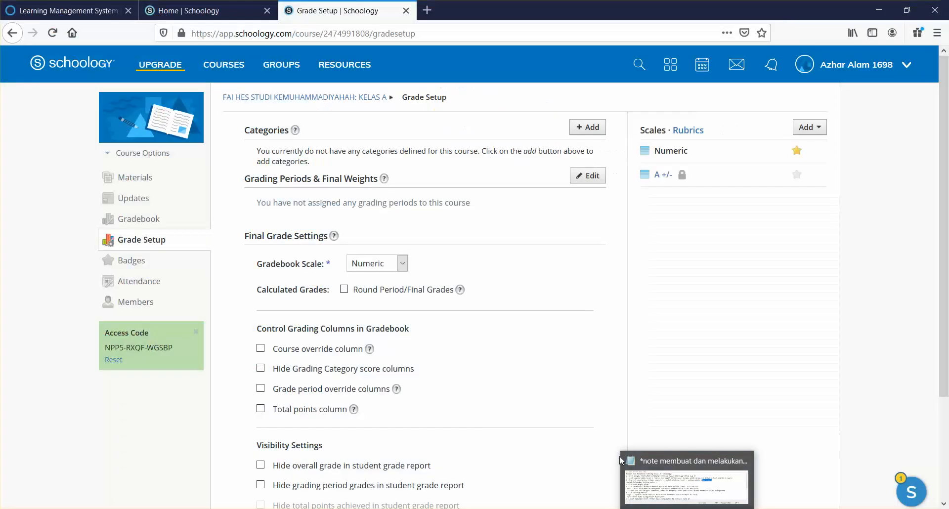
click(579, 129)
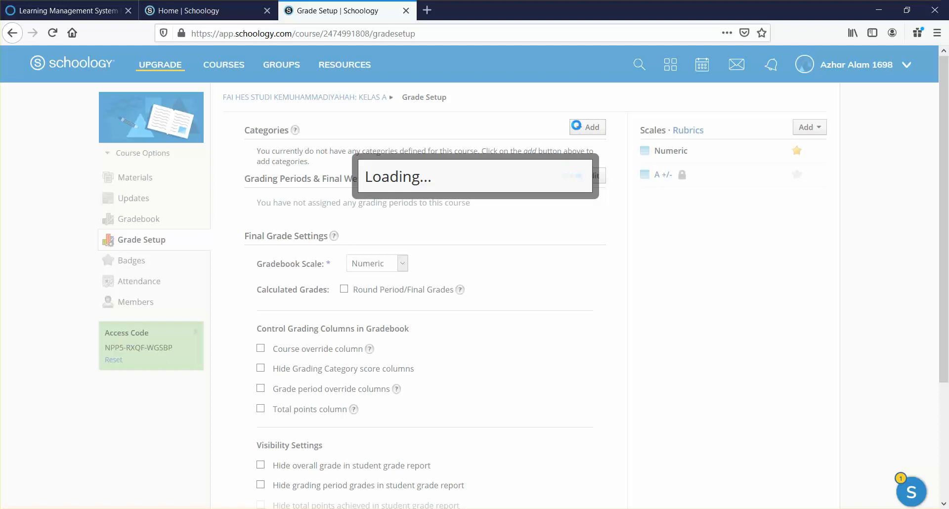
Create the TUGAS grading category
click(495, 165)
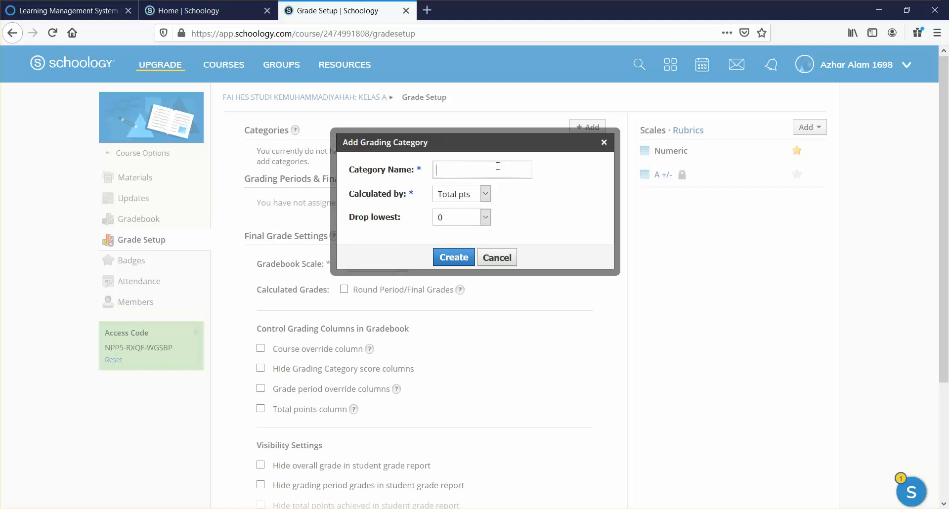
text(TuG)
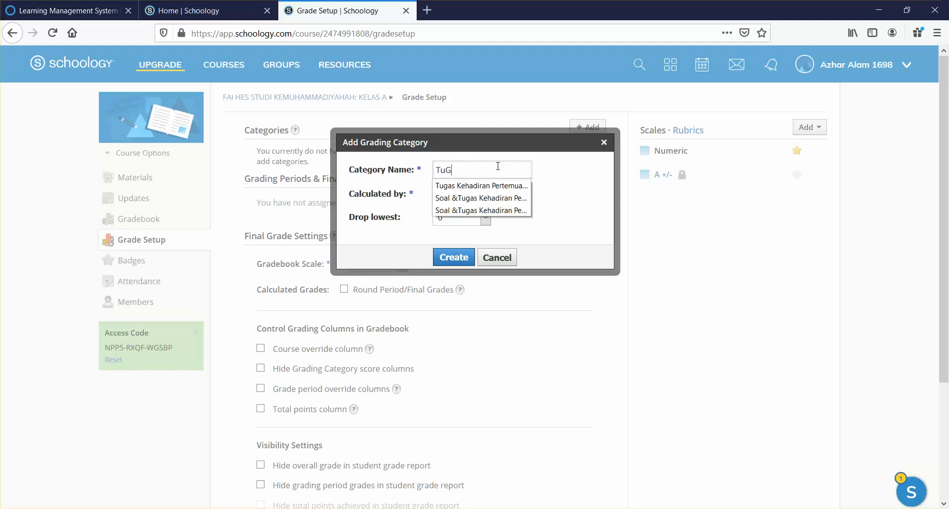
text(A)
key(BackSpace)
key(BackSpace)
key(BackSpace)
text(UG)
click(684, 203)
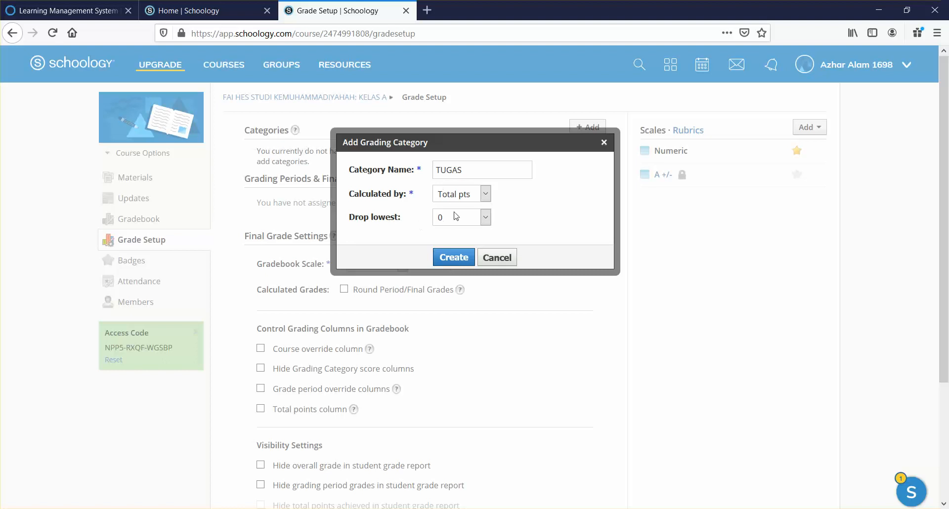
click(449, 263)
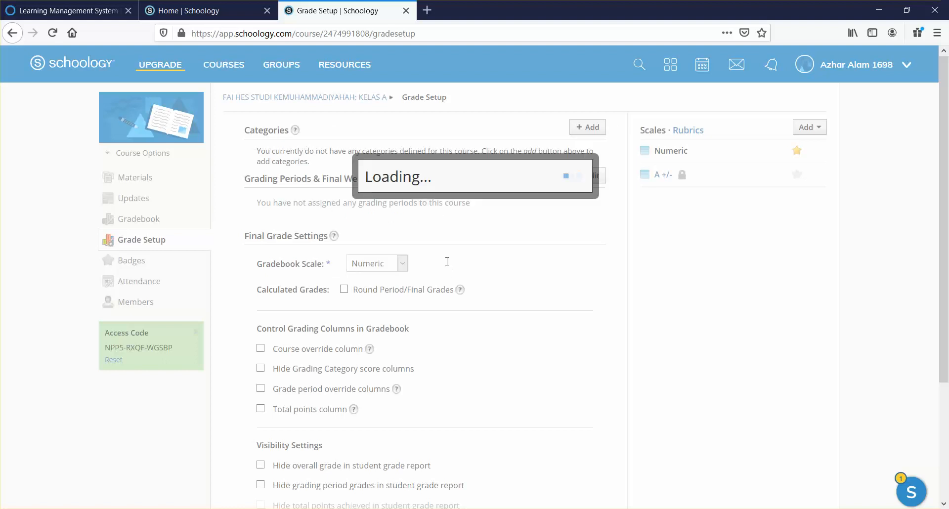
Add the UTS and UAS grading categories
click(585, 153)
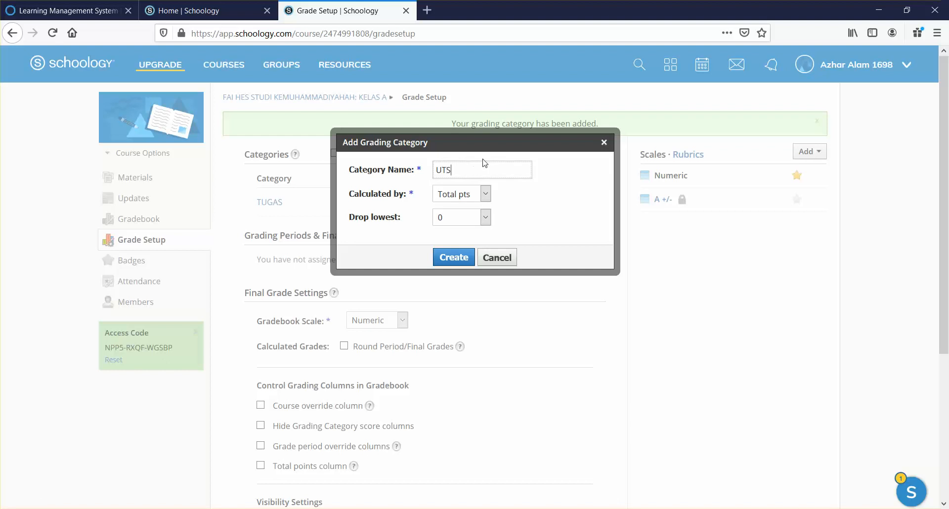
click(454, 257)
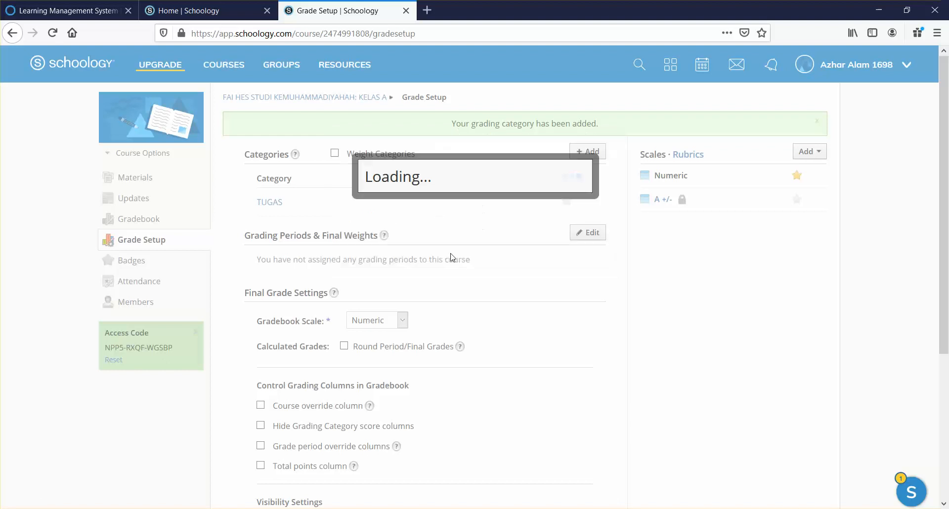
click(578, 153)
click(451, 169)
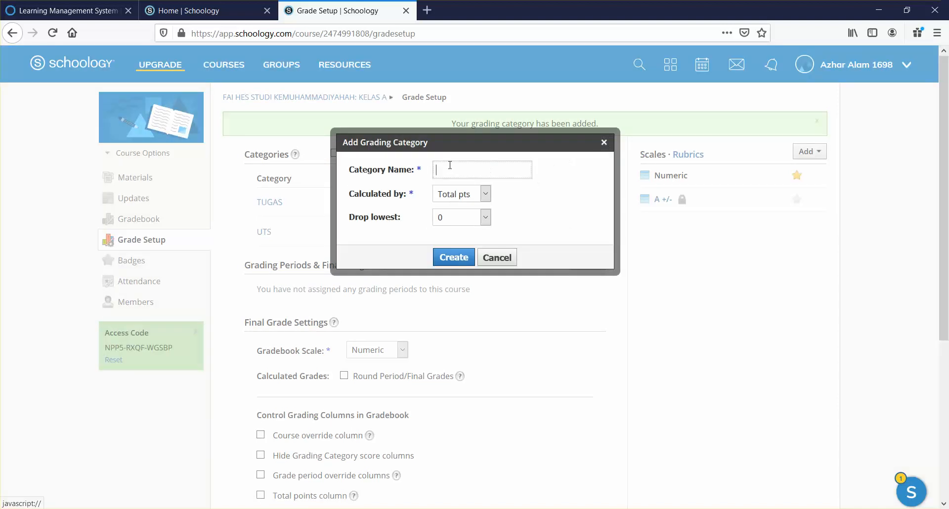
text(UAS)
click(454, 258)
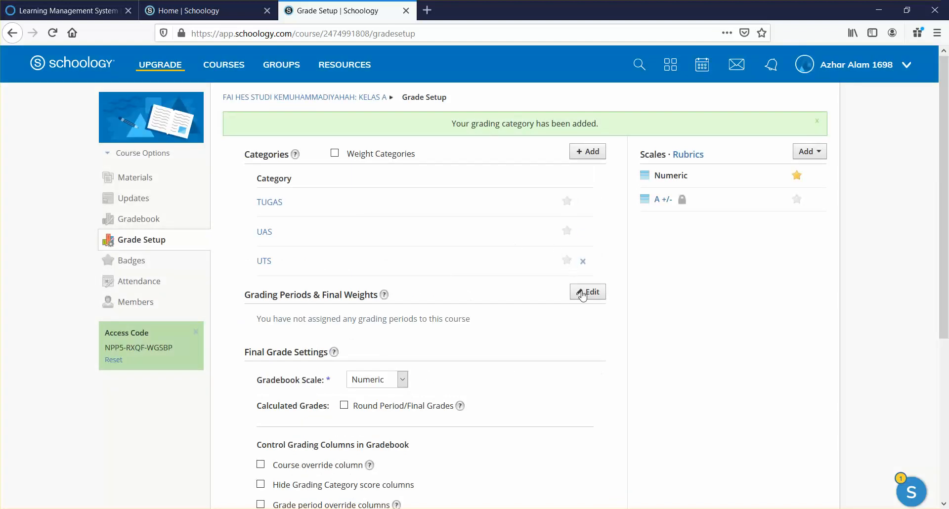
key(alt+Tab)
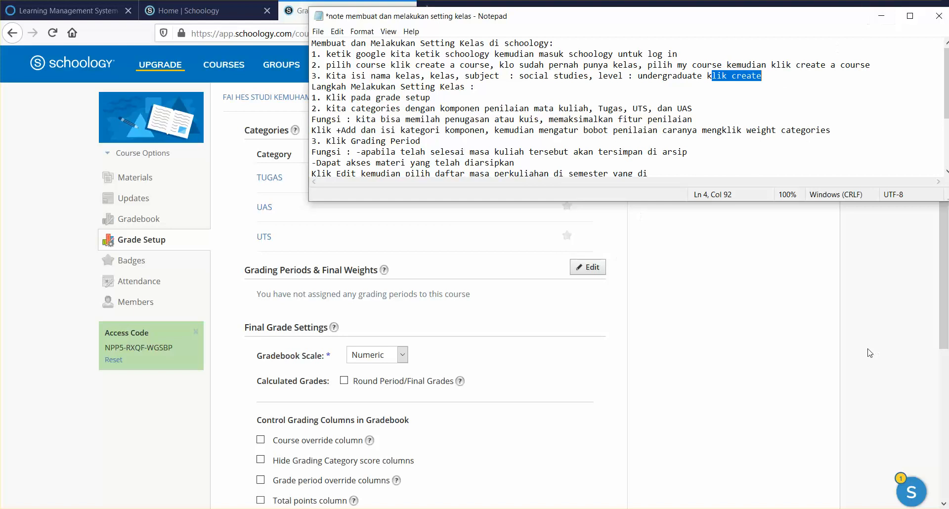
Minimize the Notepad notes to bring back Schoology's Grade Setup page
click(881, 15)
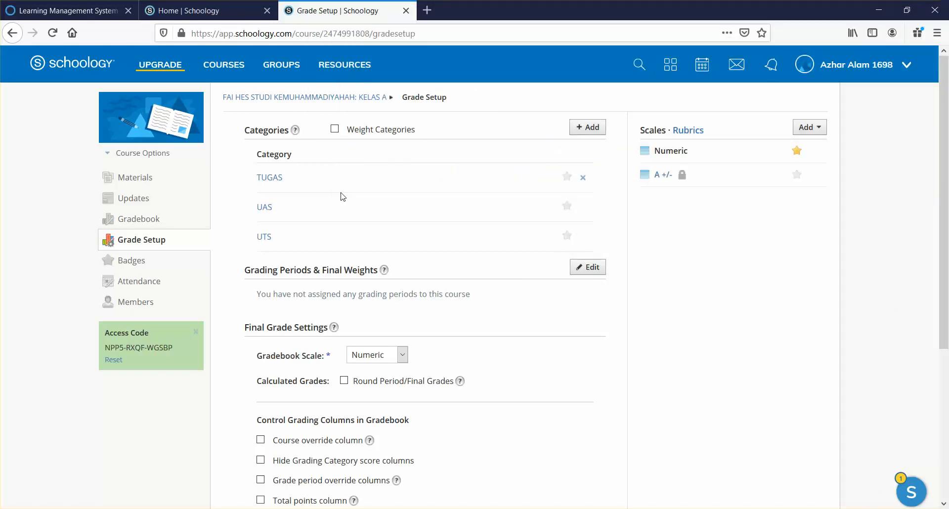
Turn on category weighting and set the TUGAS weight to 20
click(335, 129)
click(458, 183)
drag(453, 177, 473, 177)
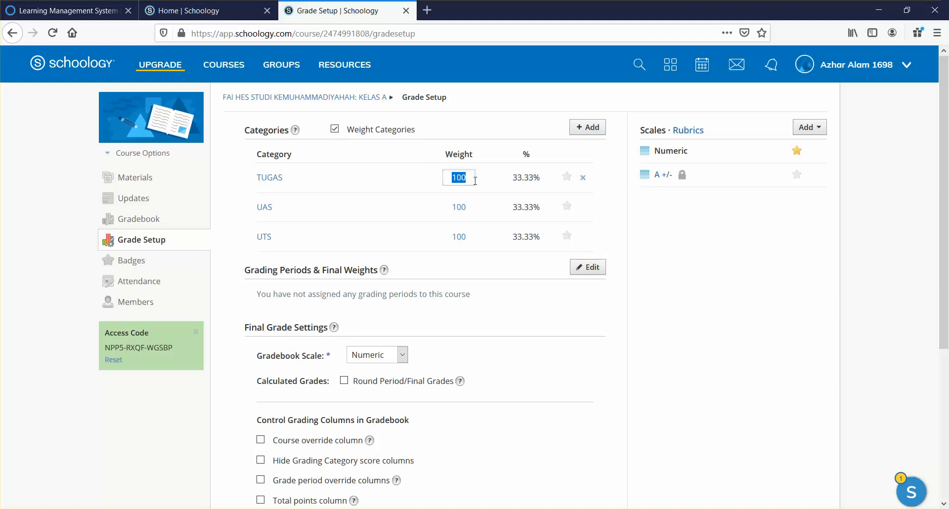
text(20)
Set the UAS and UTS weights to 40 each and save the weighting
click(472, 208)
double_click(477, 208)
text(40)
click(461, 239)
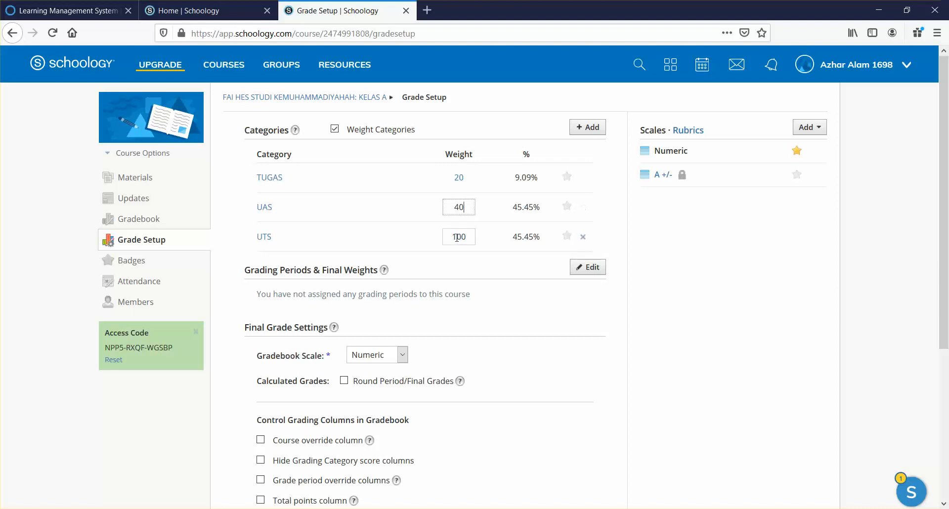
drag(451, 236, 476, 237)
text(4)
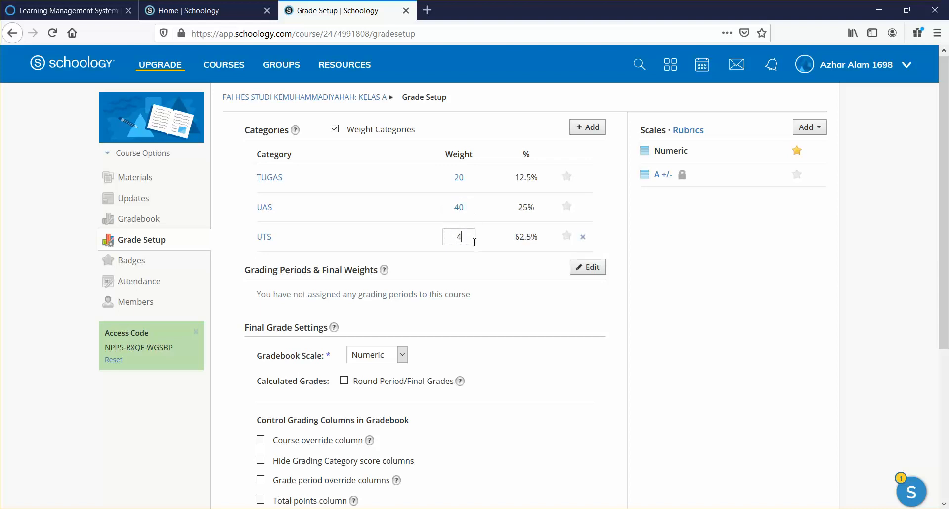
text(0)
click(671, 303)
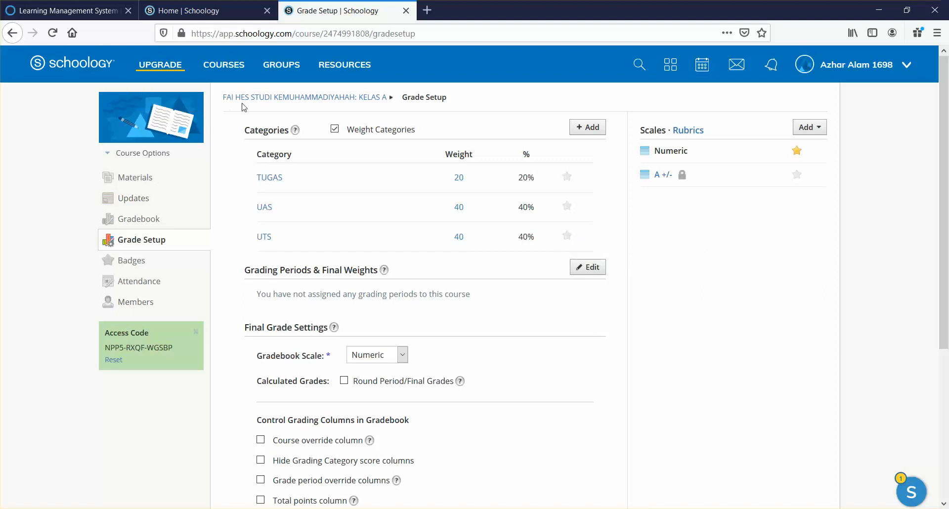
right_click(544, 291)
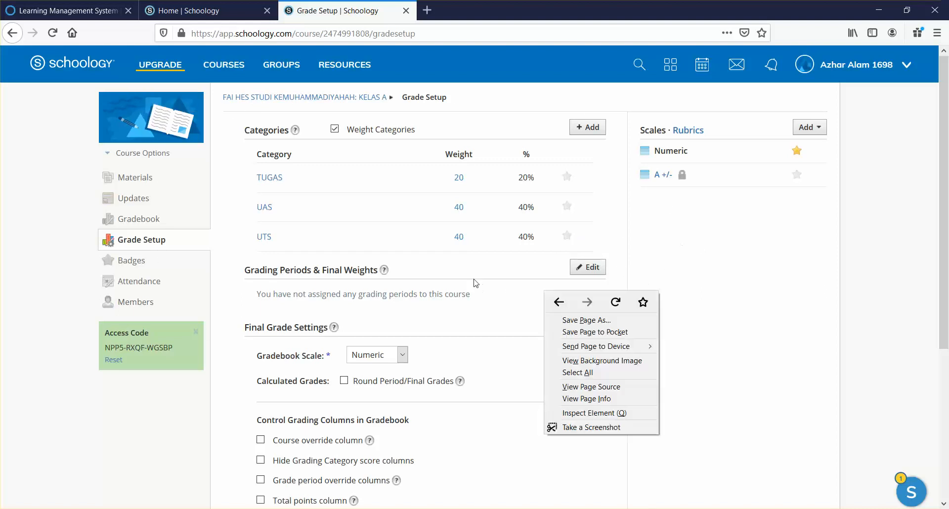
click(335, 213)
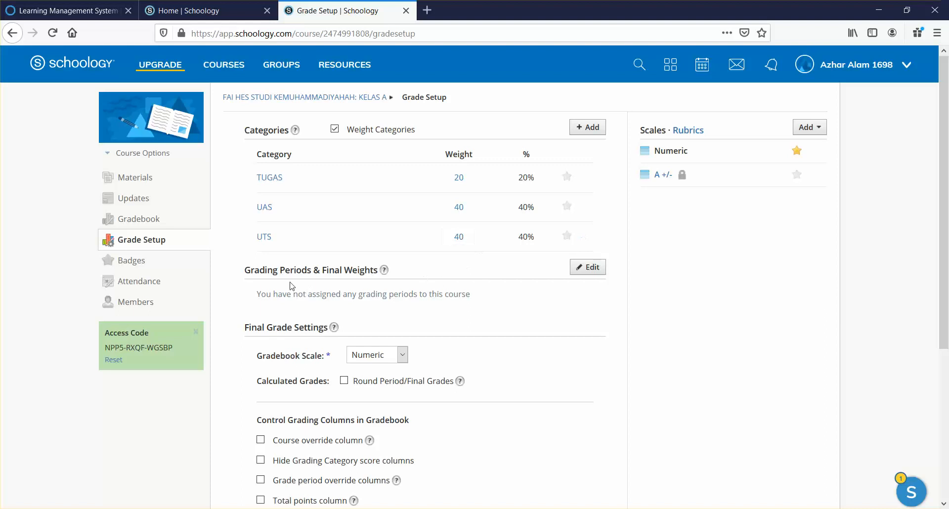
Check SEMESTER GENAP 19/20 in the grading periods list and save it with weight 100
click(582, 267)
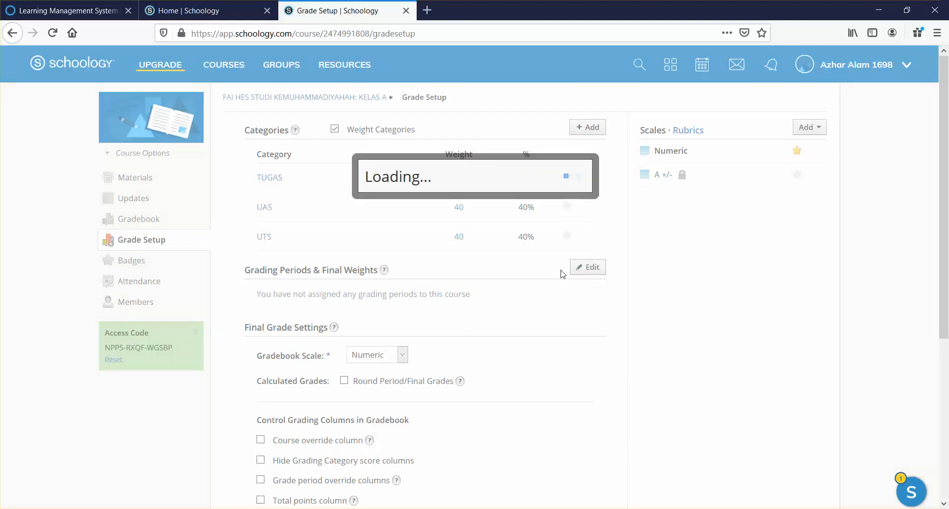
scroll(563, 229, down, 2)
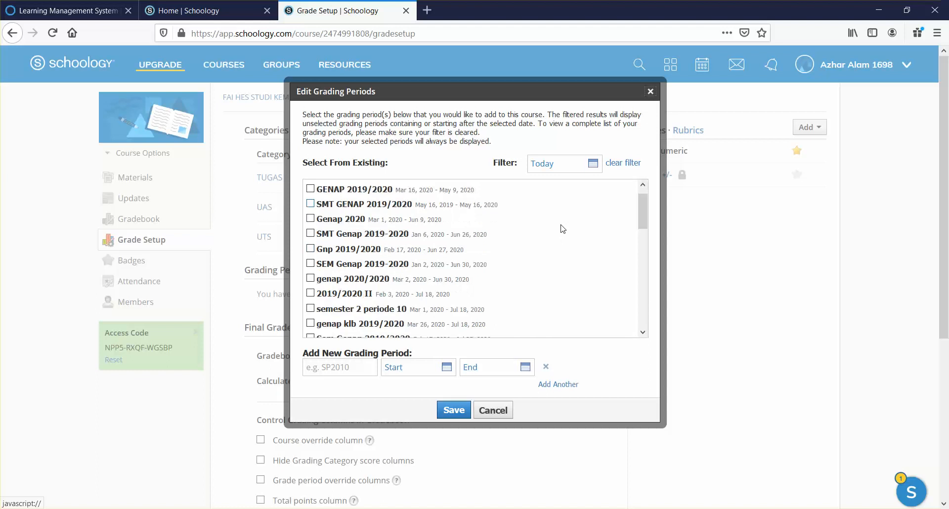
scroll(568, 231, down, 2)
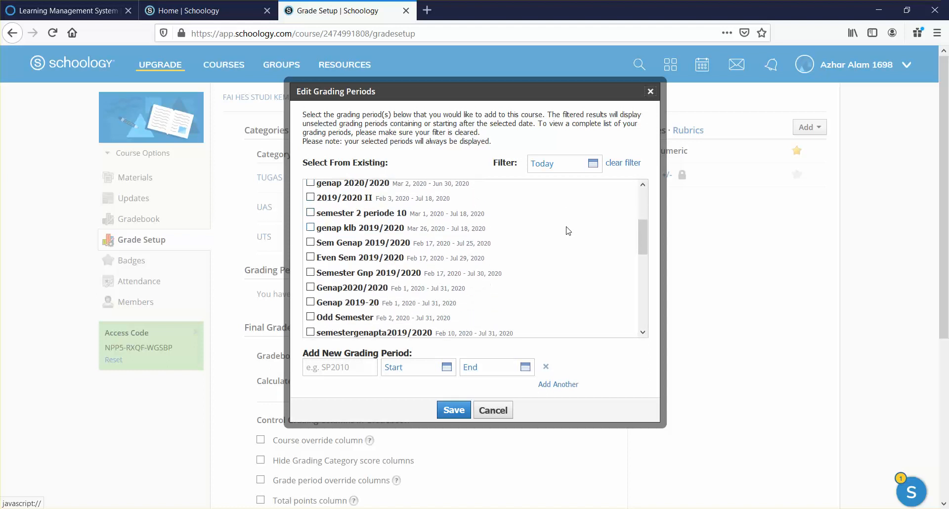
scroll(567, 231, down, 4)
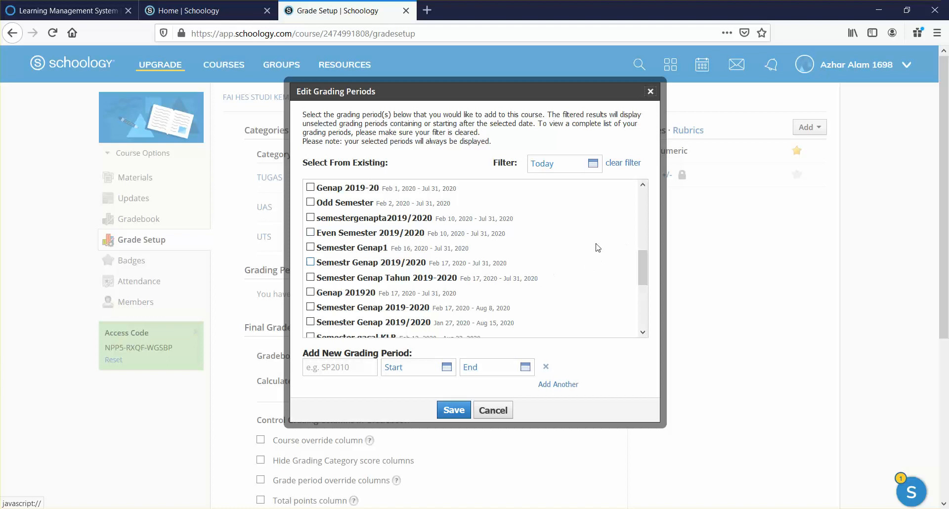
scroll(571, 249, down, 5)
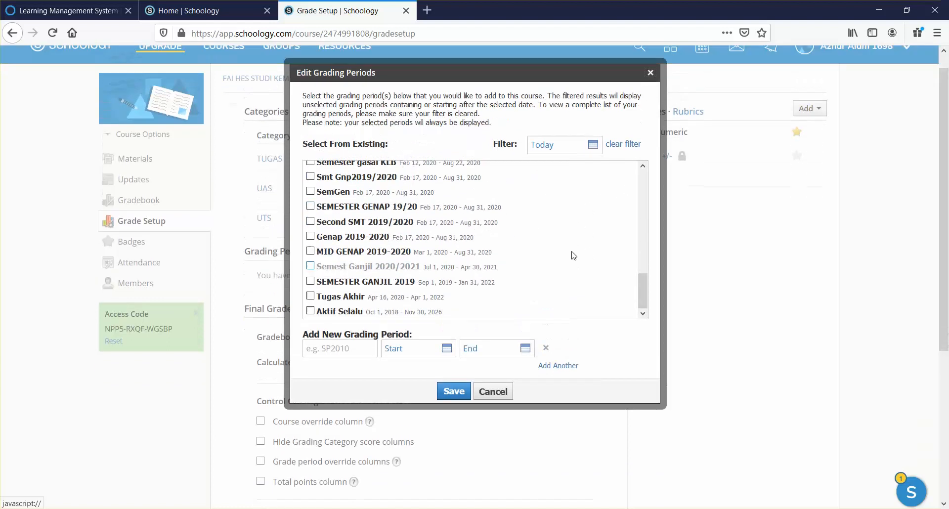
scroll(572, 255, up, 4)
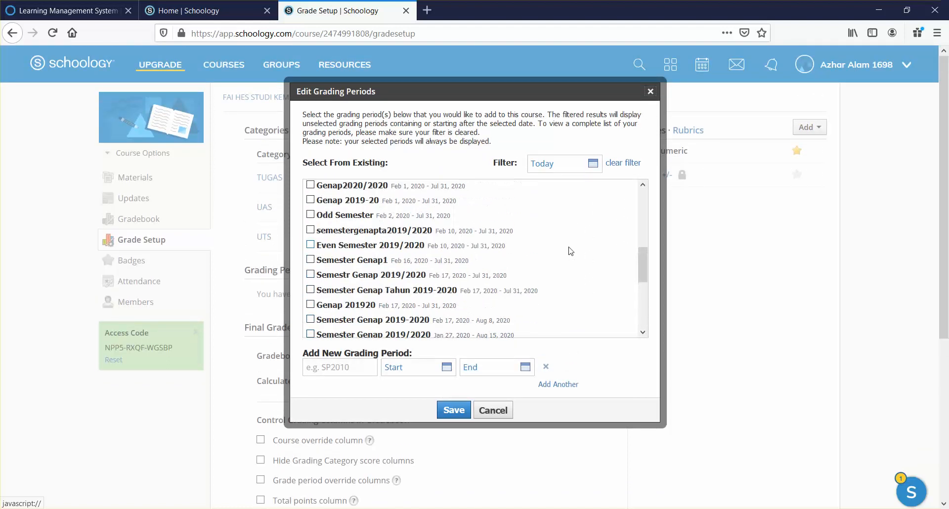
scroll(571, 251, down, 1)
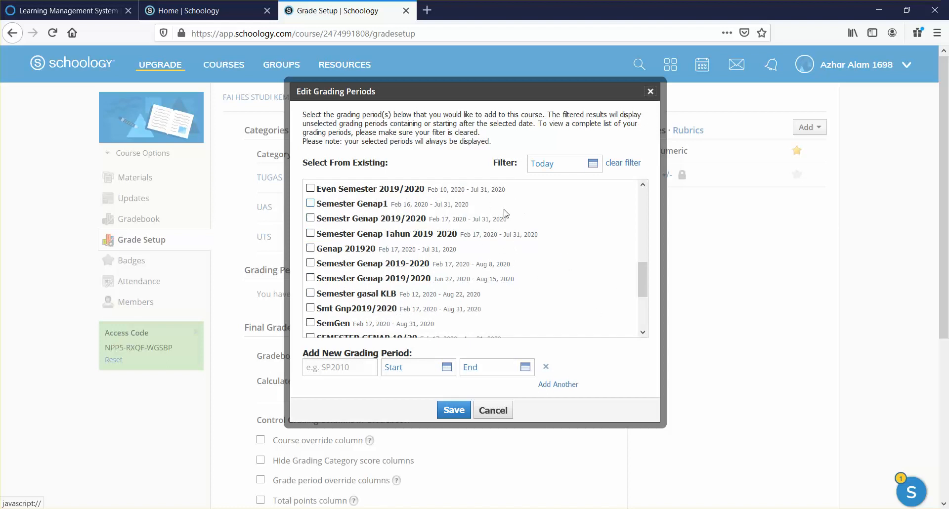
scroll(536, 213, down, 3)
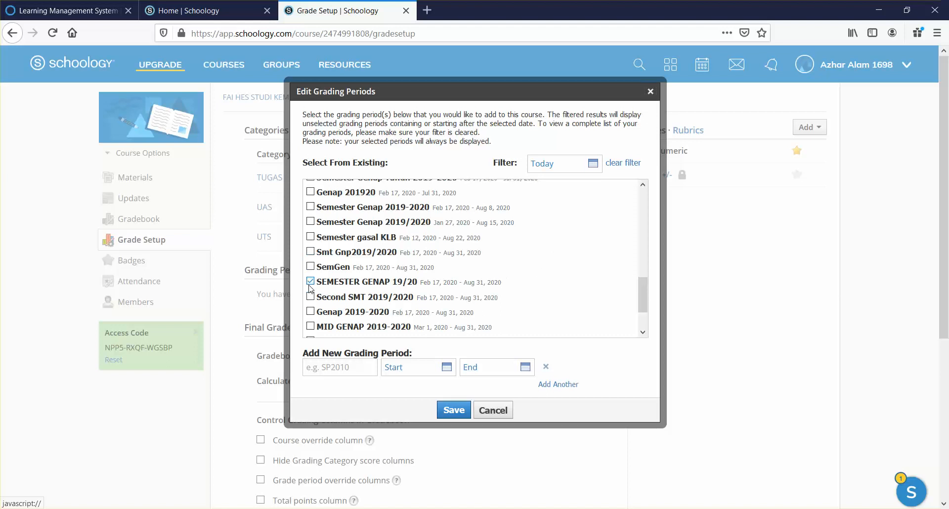
click(461, 411)
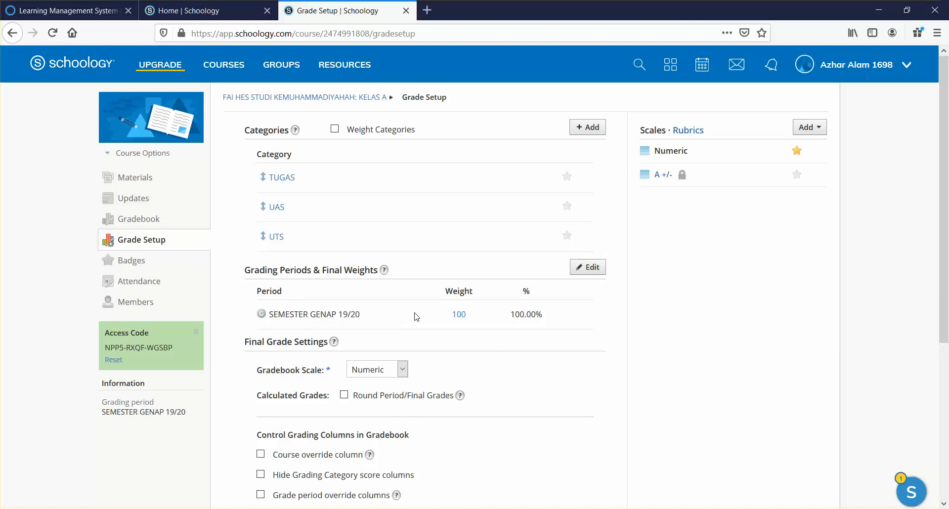
click(457, 315)
click(145, 300)
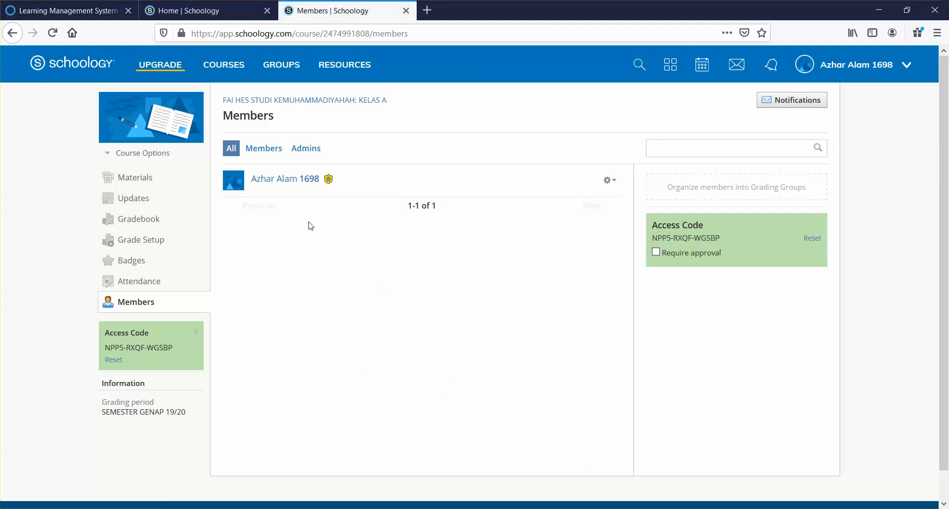
click(156, 247)
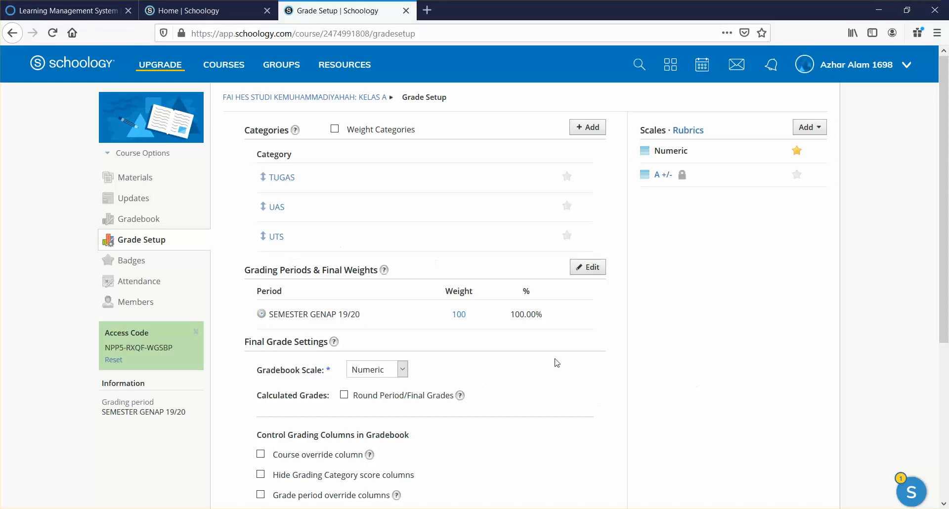
Add a line '-Klik sebelah kiri atas klik cour' under 'Langkah Membuat logo kelas' in the notes
key(alt+Tab)
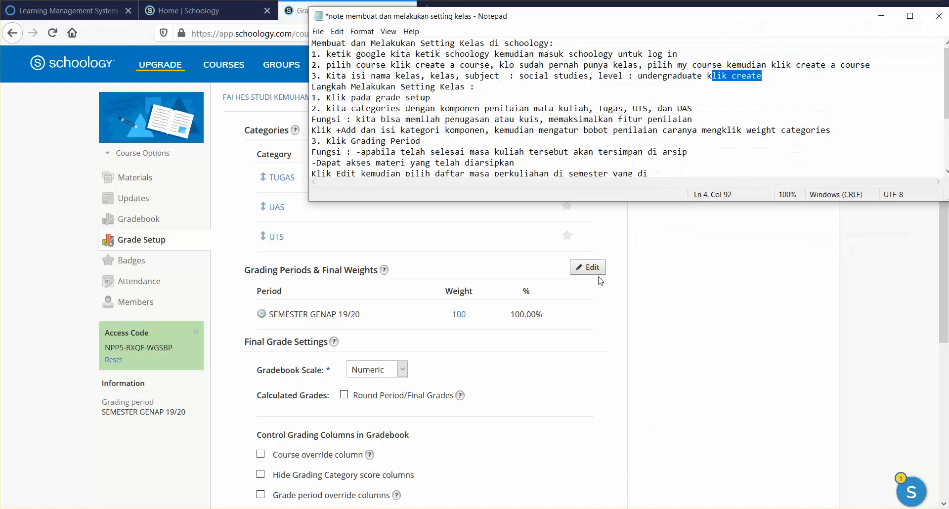
scroll(573, 131, down, 1)
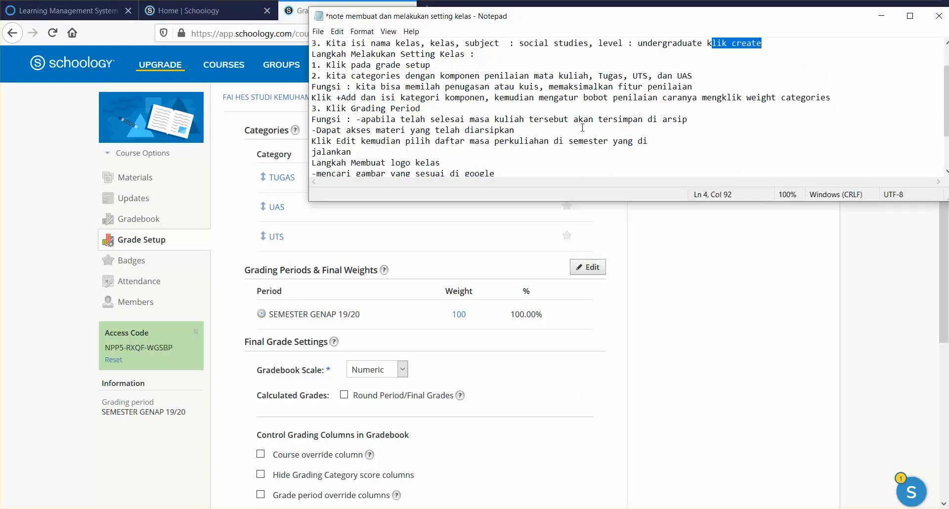
scroll(582, 128, down, 1)
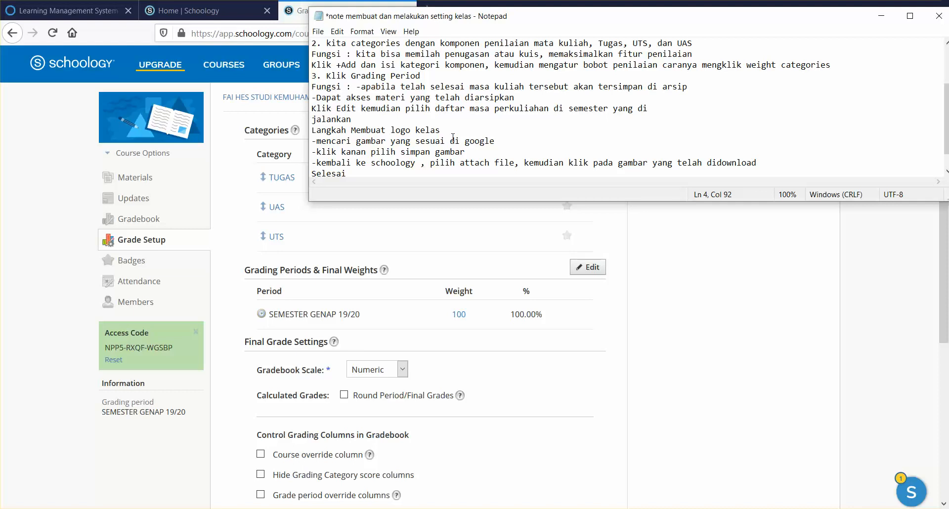
click(767, 373)
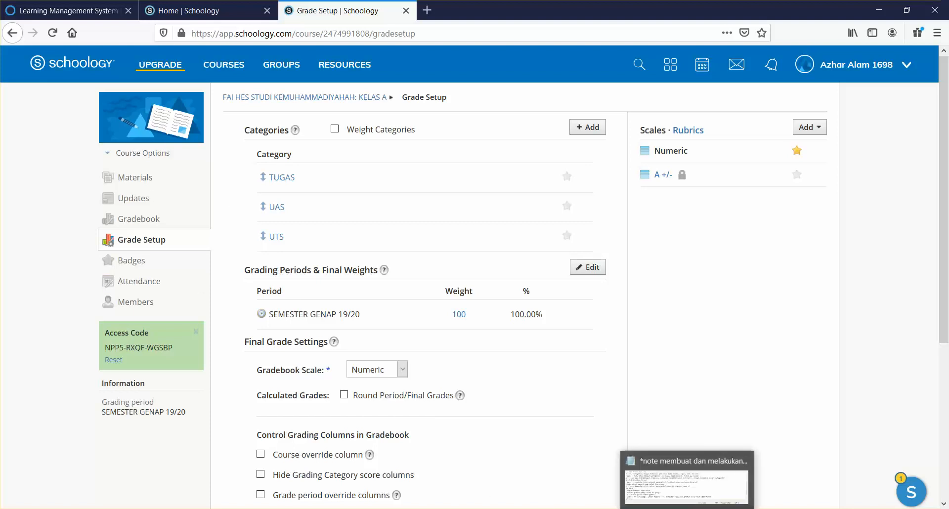
click(688, 508)
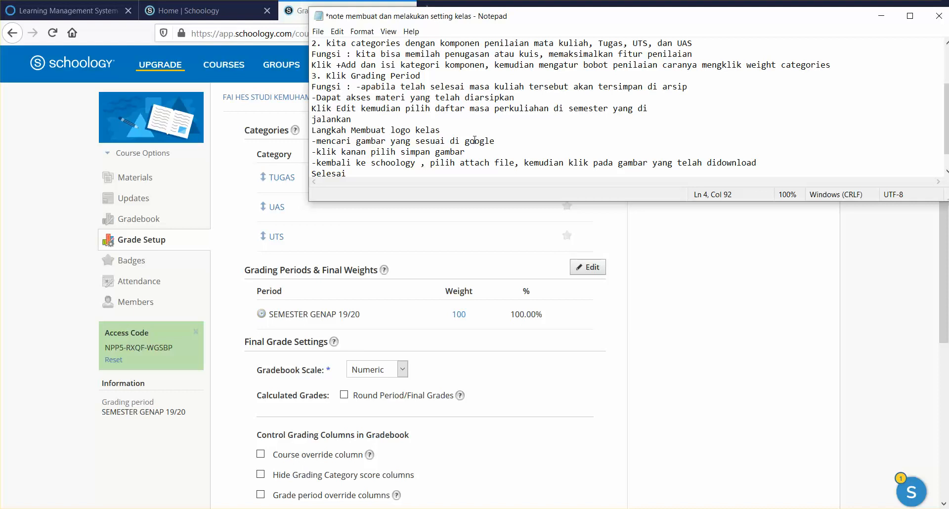
click(455, 133)
key(Return)
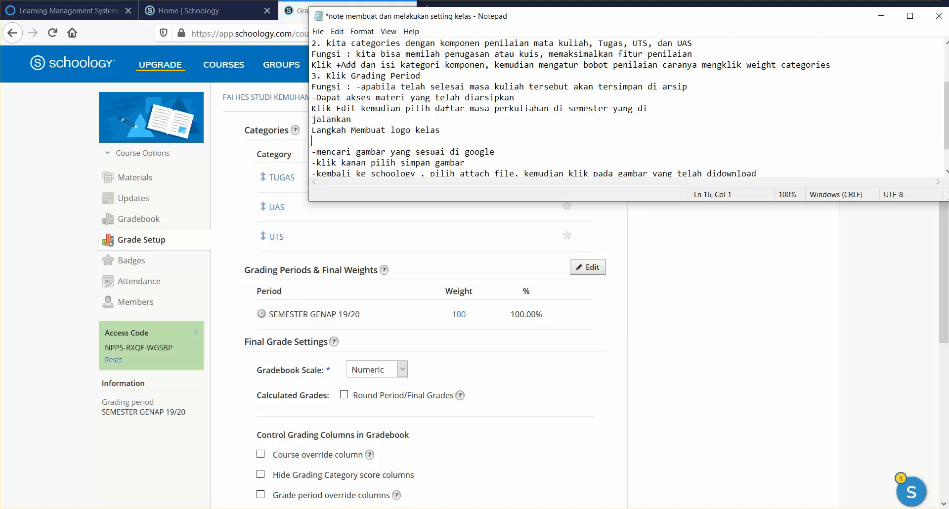
text(-Klik sebelah kiri atas)
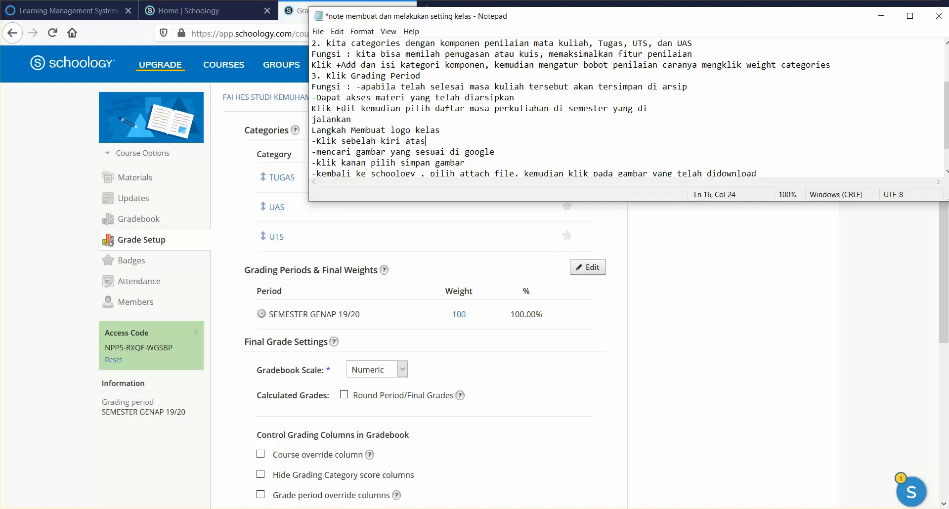
text( klik course option pilih edi)
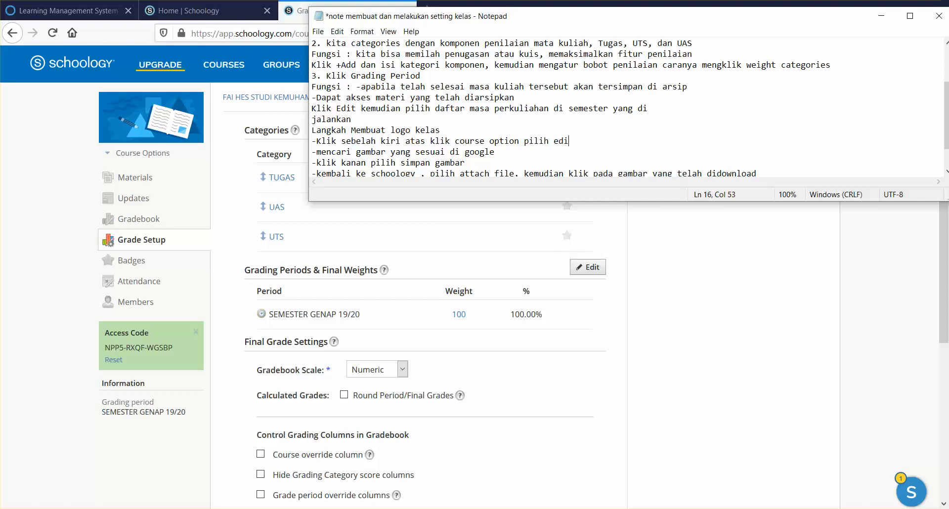
click(126, 165)
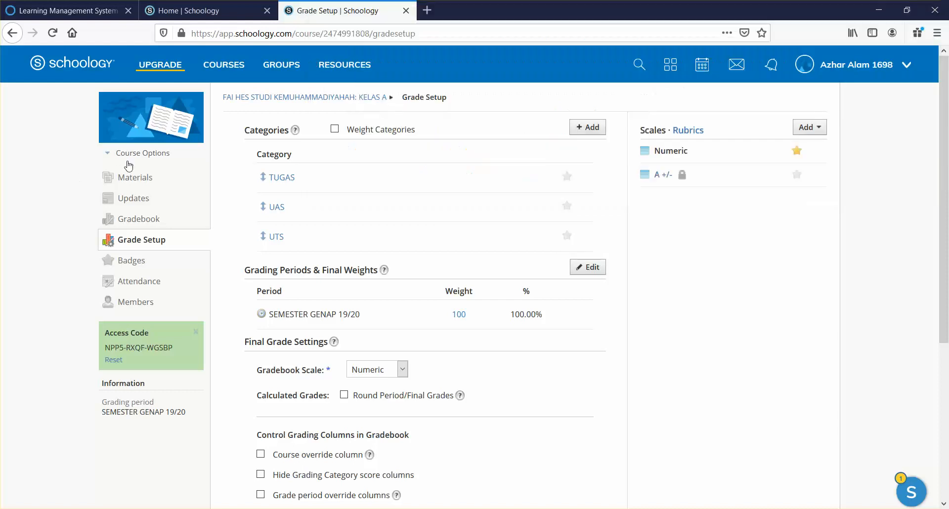
click(130, 157)
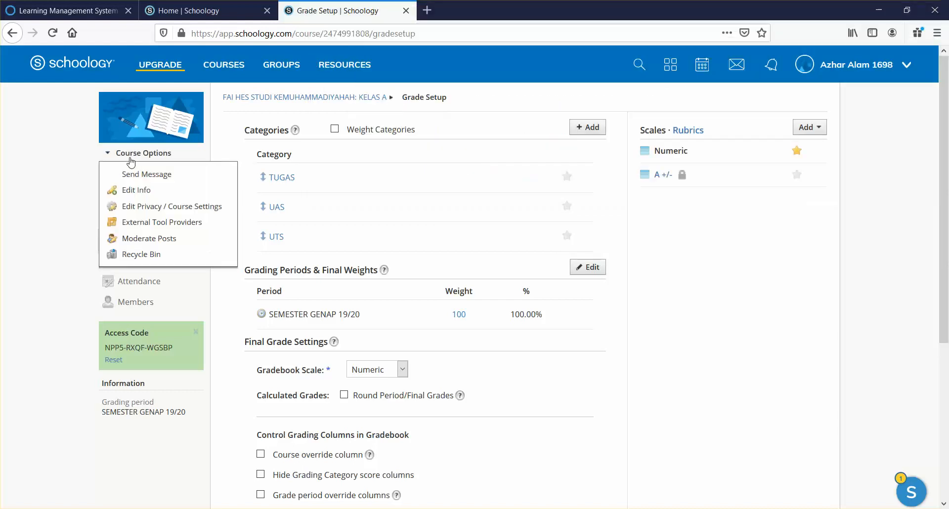
click(131, 190)
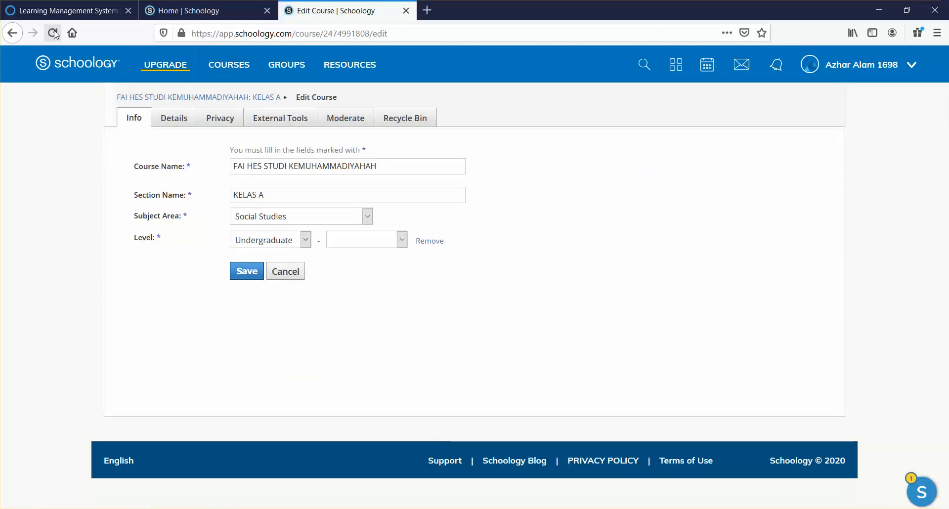
click(14, 35)
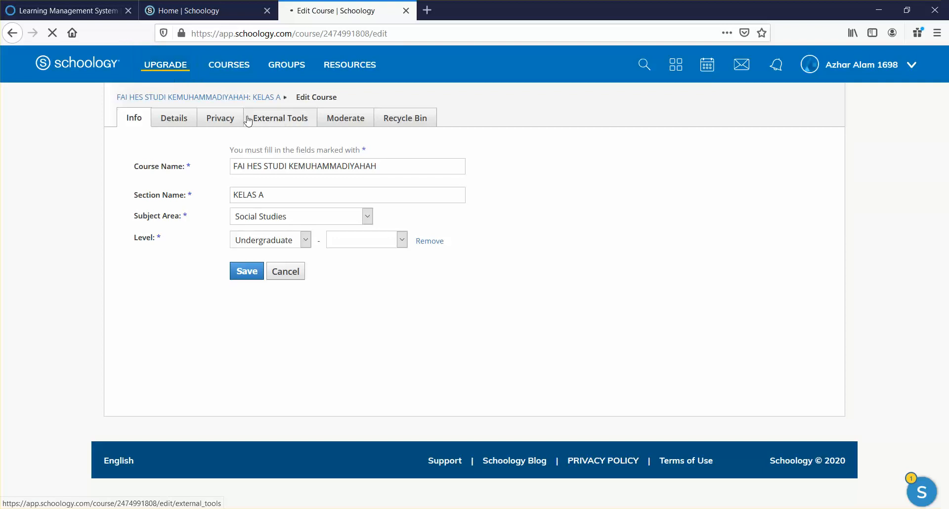
mouse_move(128, 96)
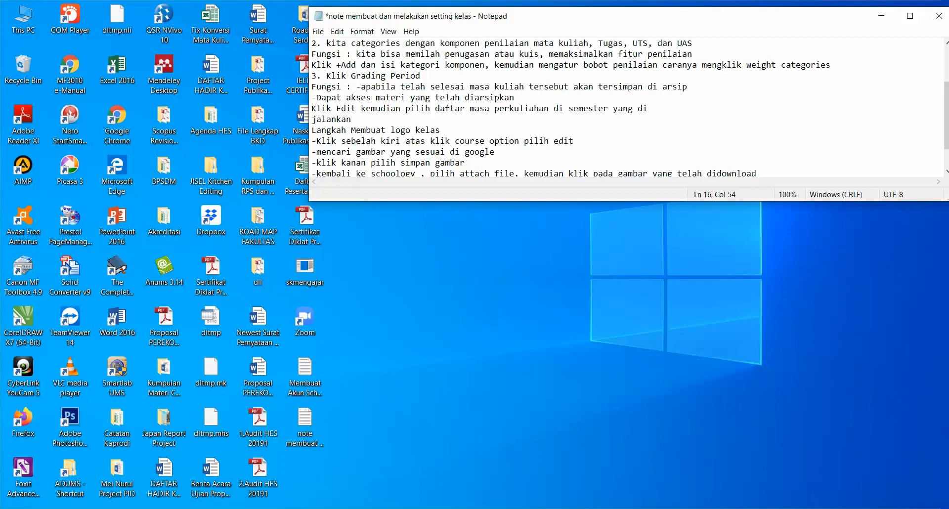
Rewrite the new logo step in the notes to read '-Klik edit picture'
key(super+d)
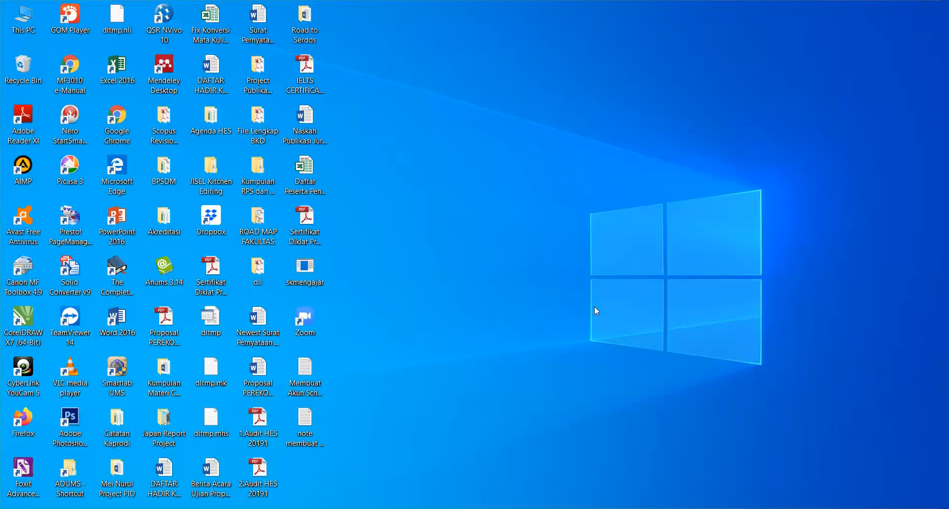
key(super+d)
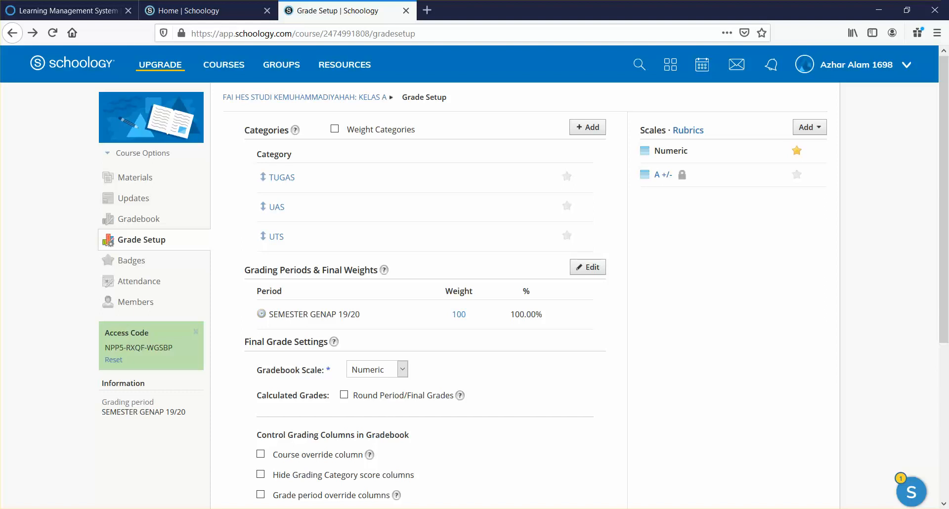
key(alt+Tab)
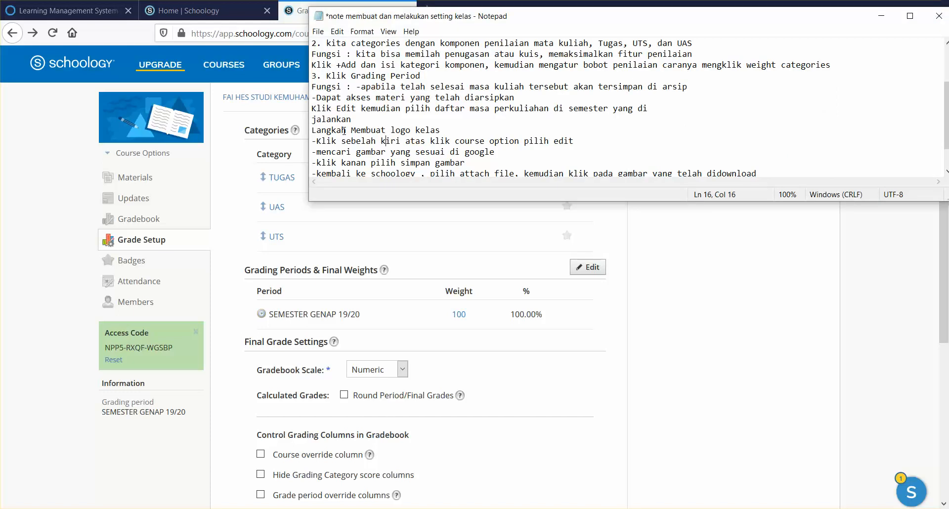
drag(319, 143, 577, 113)
key(BackSpace)
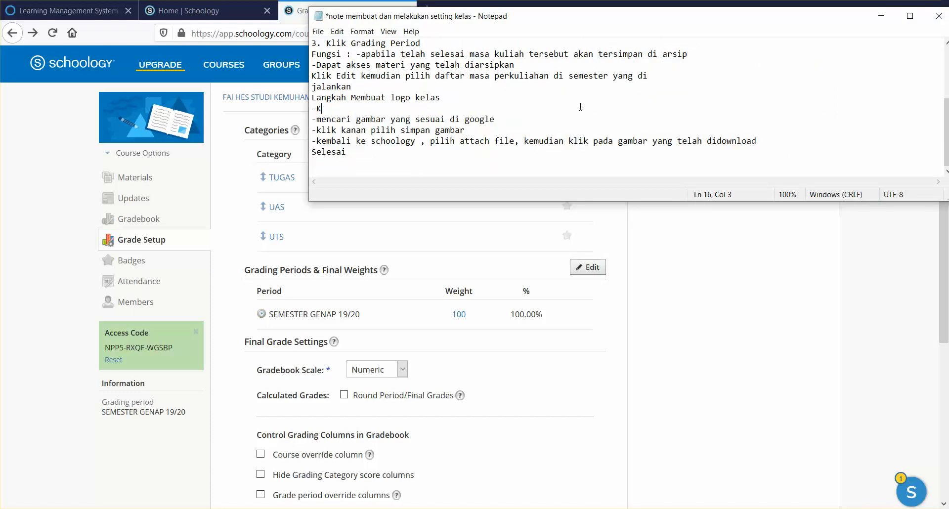
text(lik edit picture)
click(695, 258)
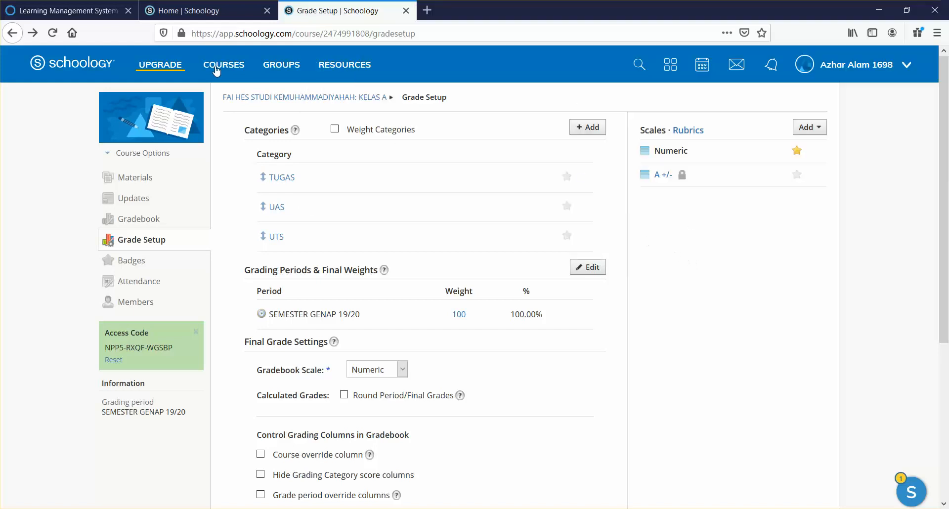
Browse the stock images in the course picture editor, then open a blank browser tab
click(161, 102)
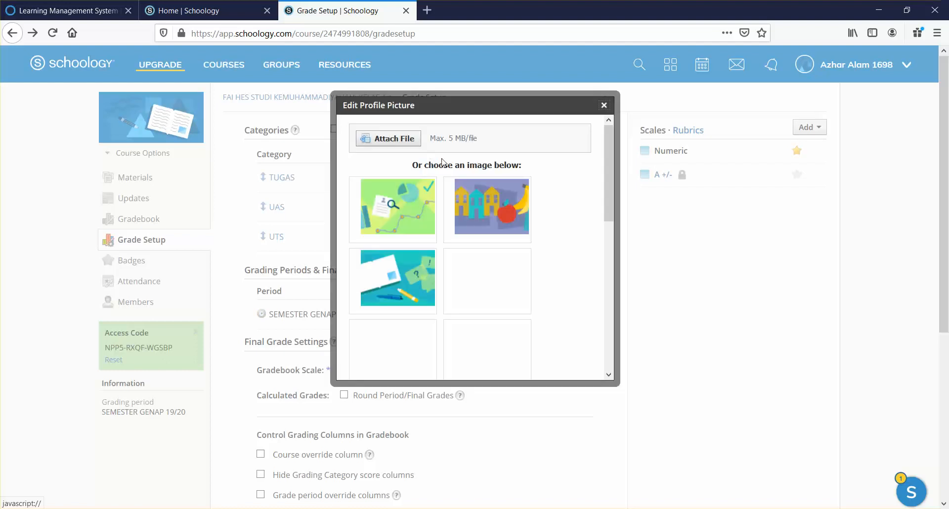
scroll(612, 263, down, 10)
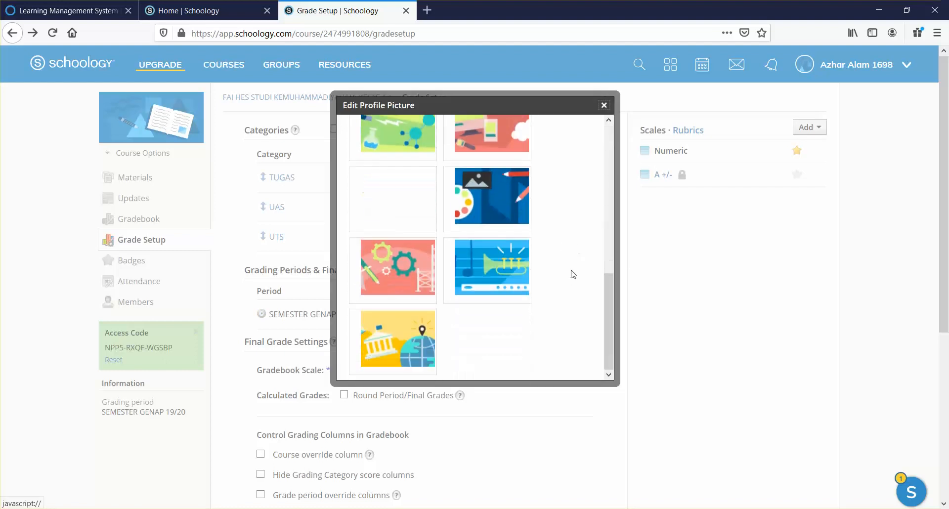
drag(615, 299, 607, 113)
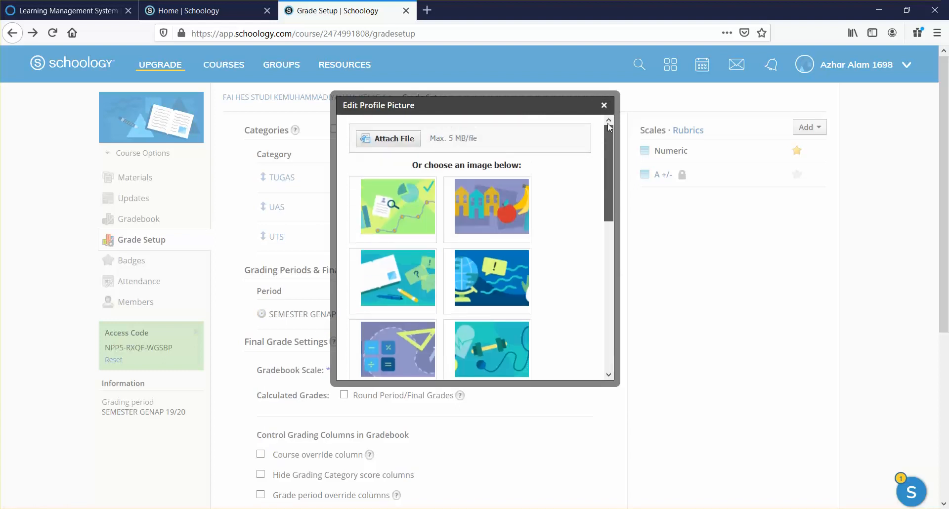
click(428, 11)
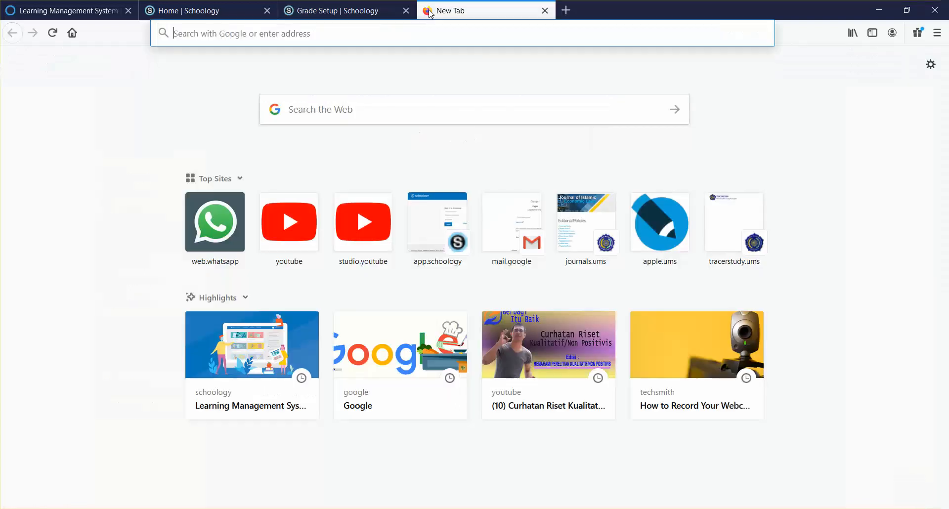
Search Google for 'studi kemuhammadiyahan', correcting the typo in the query
text(www.)
key(Return)
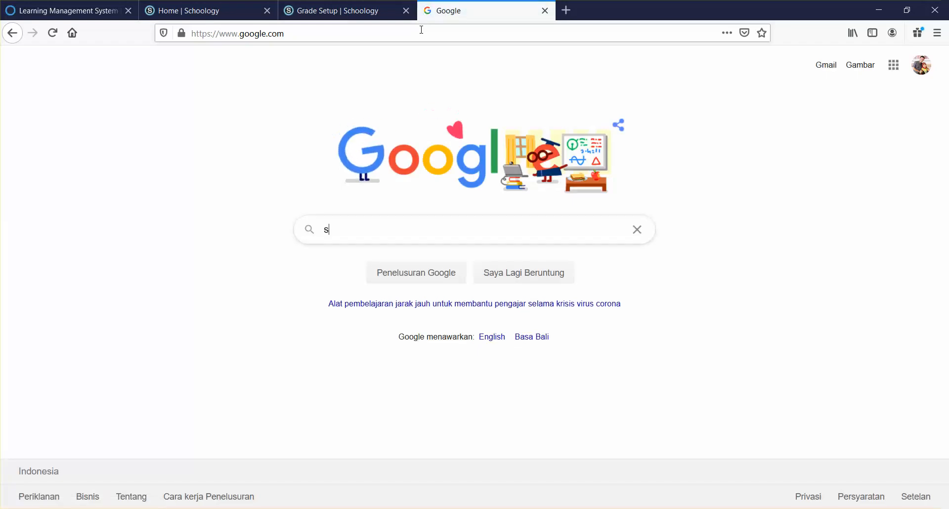
text(studi kem)
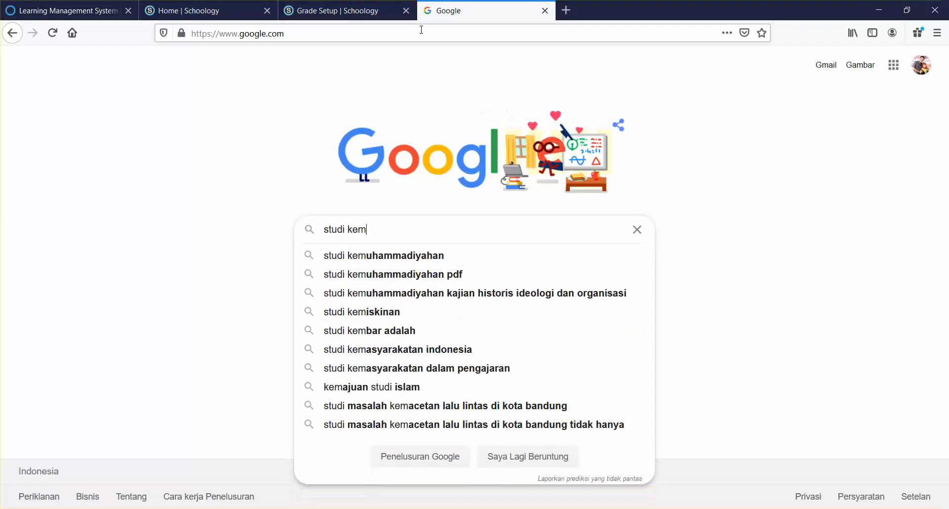
text(uhamma)
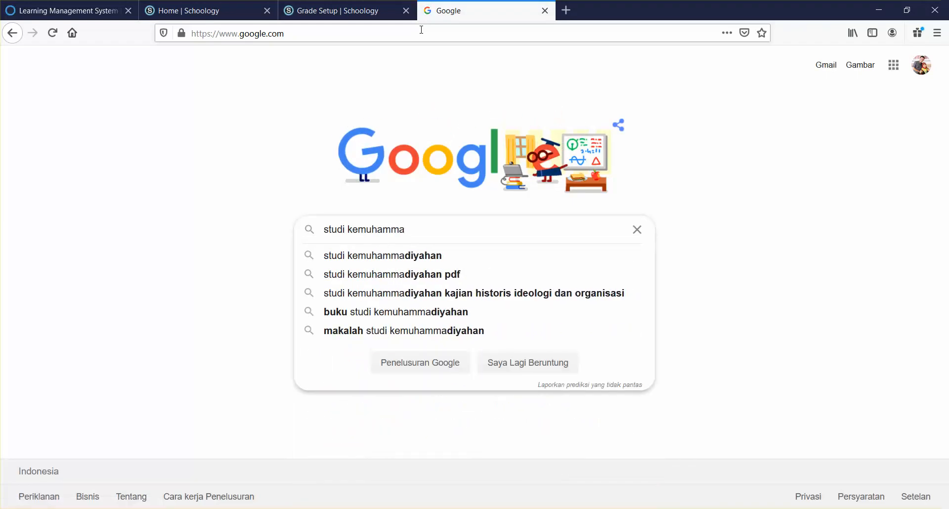
text(diyaha)
key(Return)
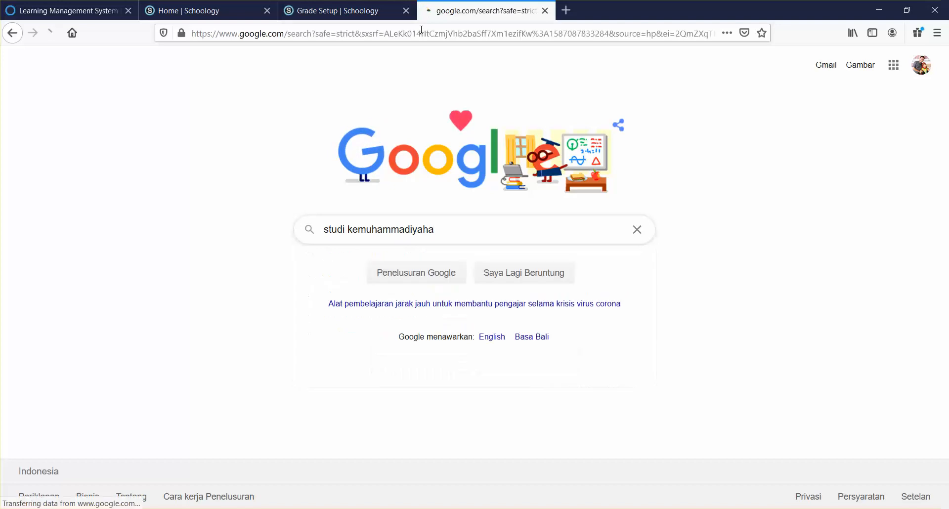
click(256, 70)
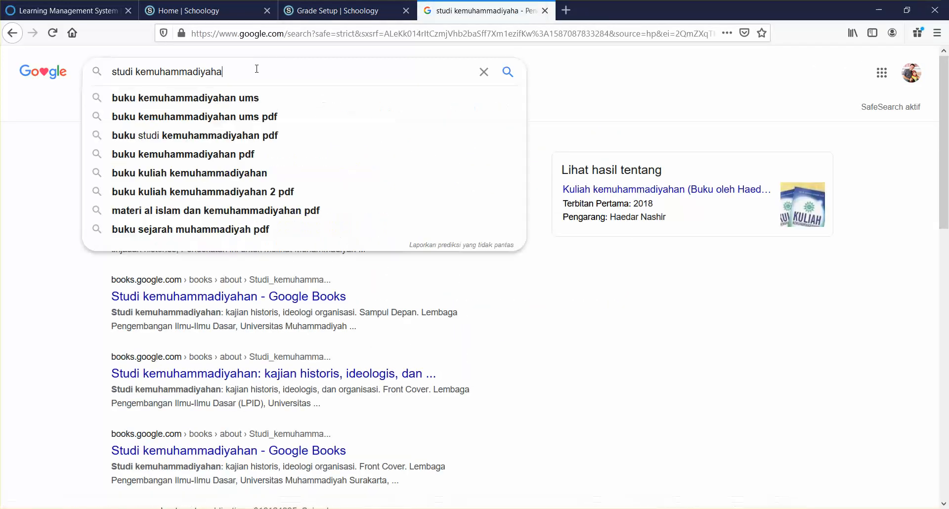
text(n)
click(678, 382)
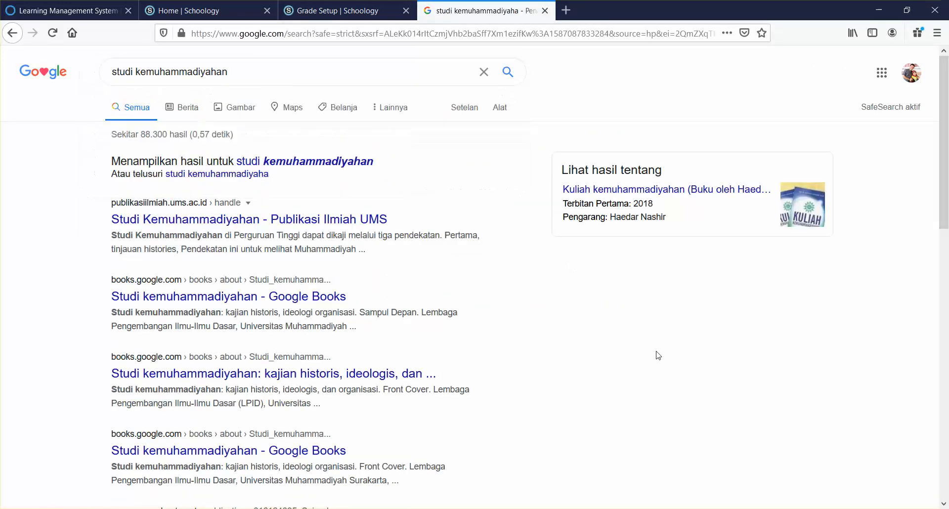
Show image results and enlarge the Studi Kemuhammadiyahan book cover (1000 × 1429)
click(234, 112)
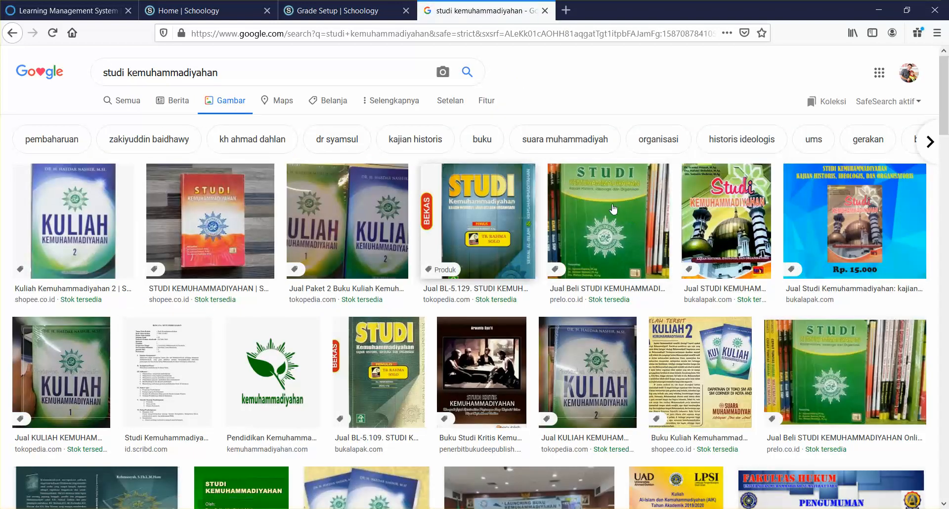
scroll(553, 201, down, 3)
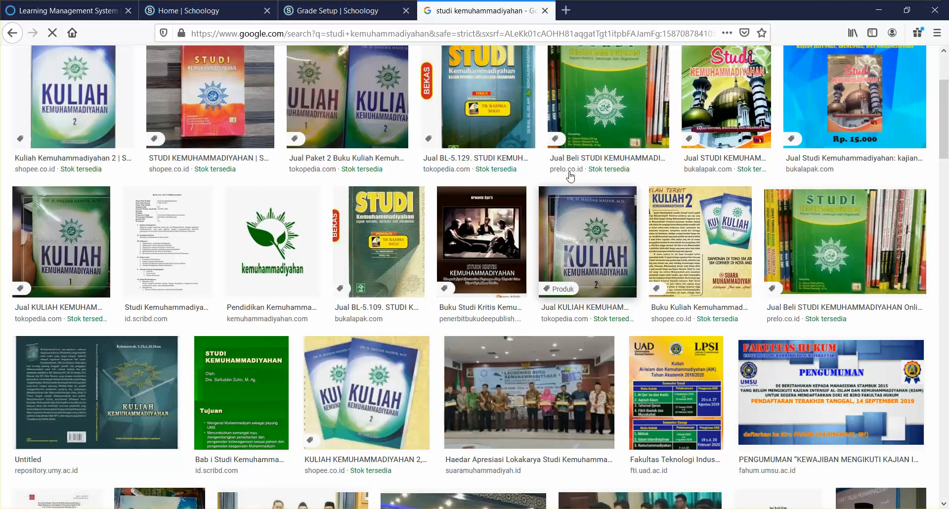
scroll(574, 180, down, 1)
scroll(577, 172, up, 2)
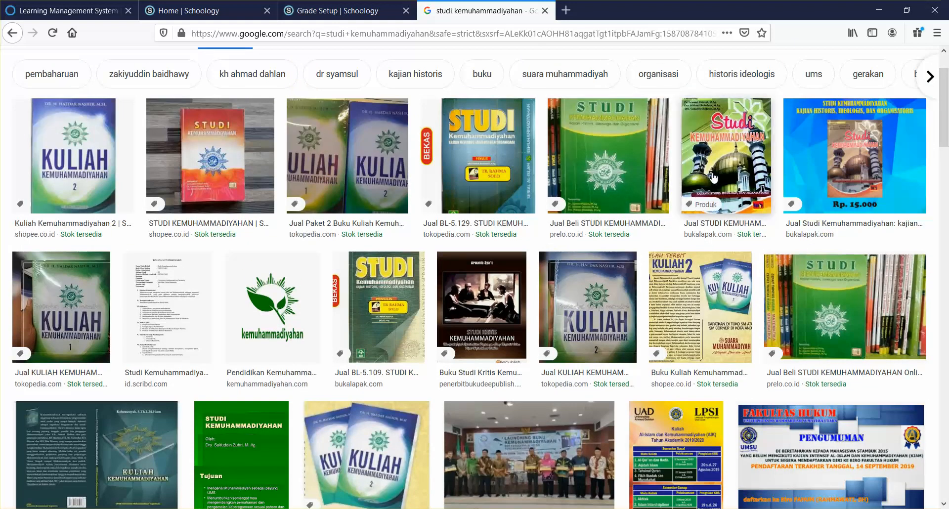
click(737, 161)
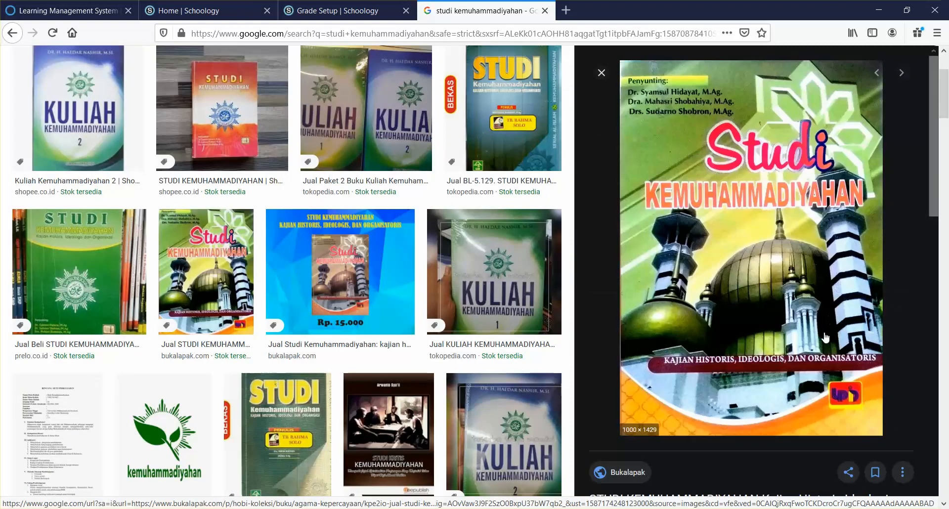
Save the Studi Kemuhammadiyahan cover image to the Desktop and return to Grade Setup
right_click(802, 250)
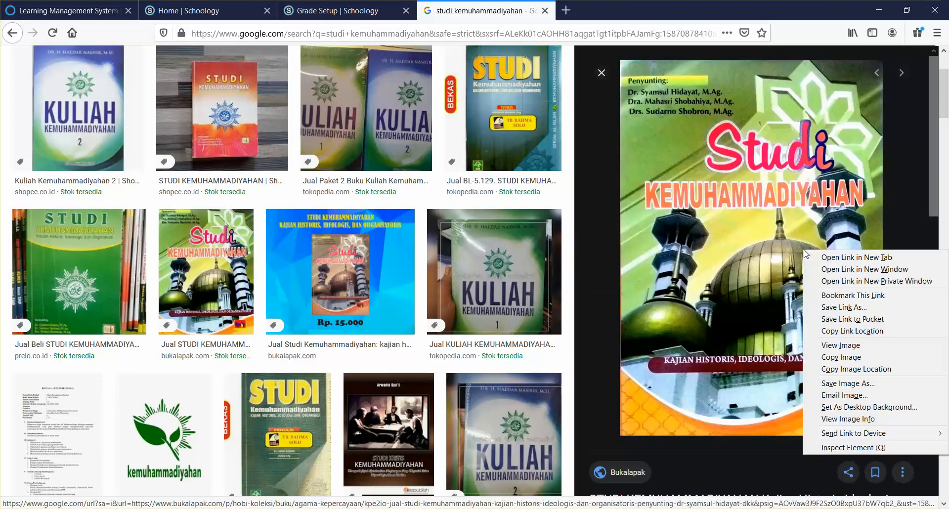
click(859, 385)
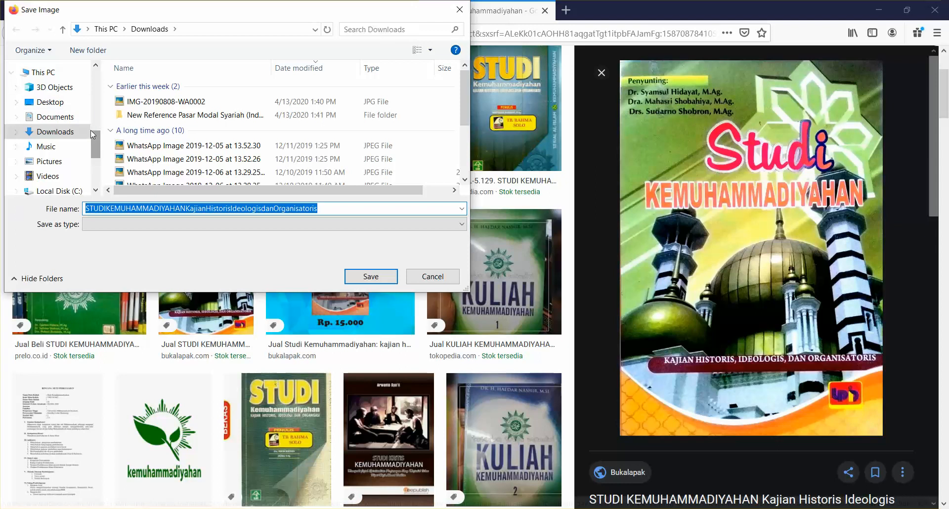
click(49, 101)
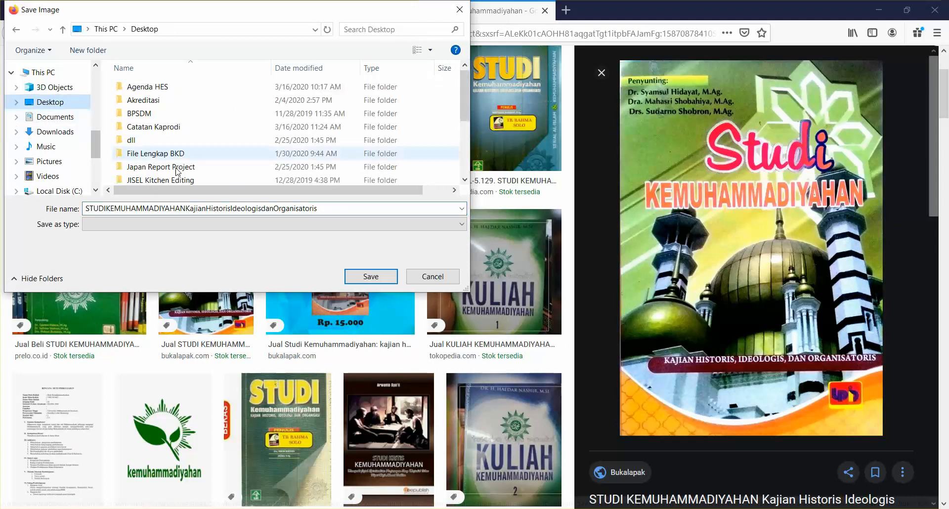
click(374, 276)
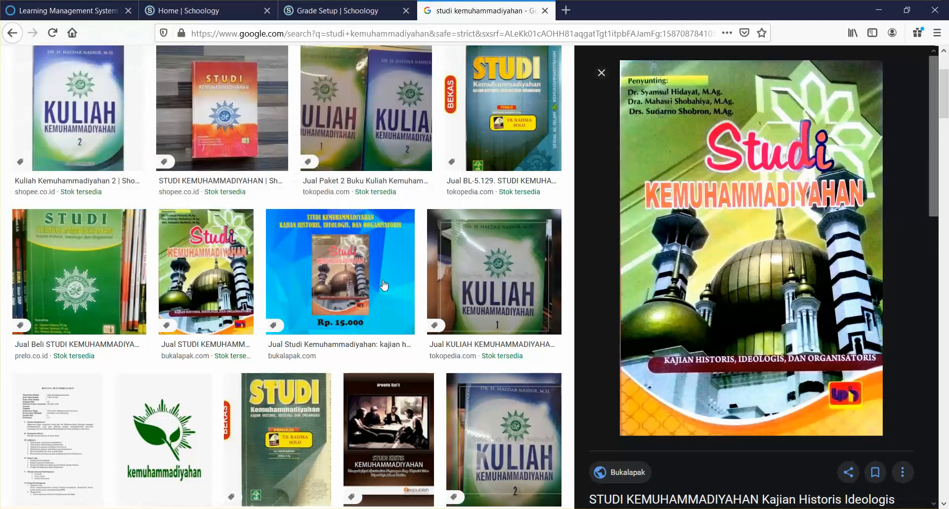
click(341, 6)
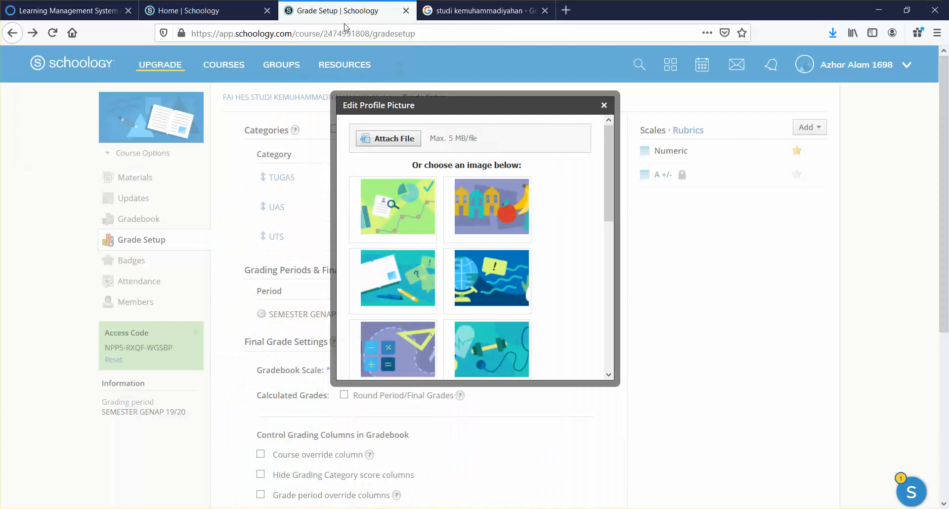
Upload the Desktop book cover JPG as the course picture, then switch back to the notes
click(400, 140)
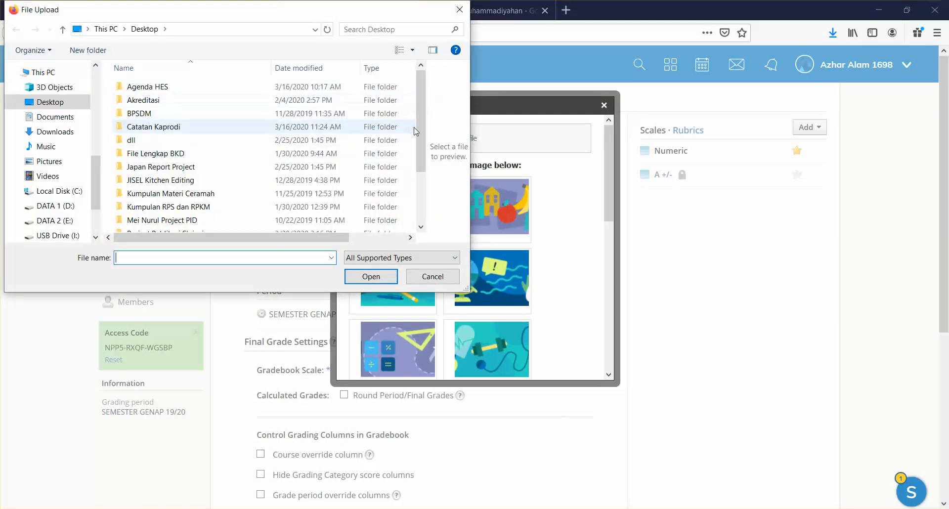
drag(422, 143, 423, 189)
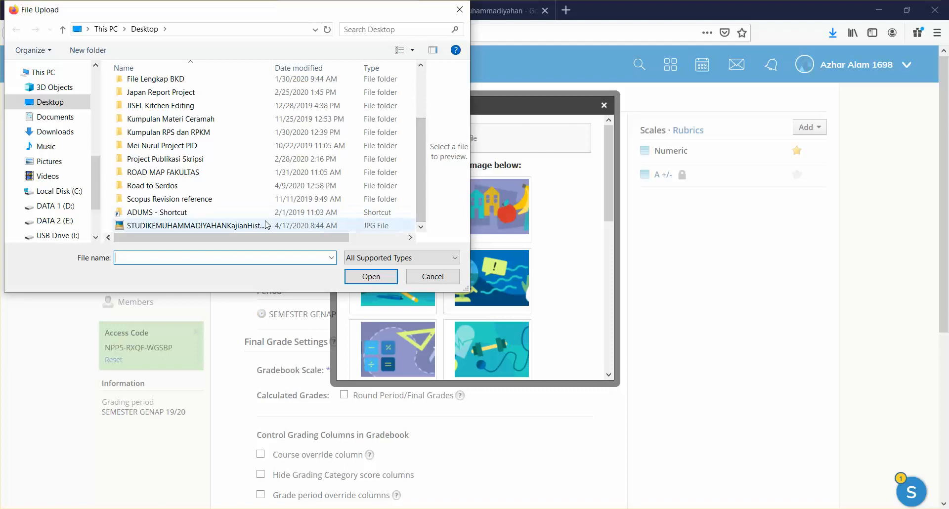
click(261, 229)
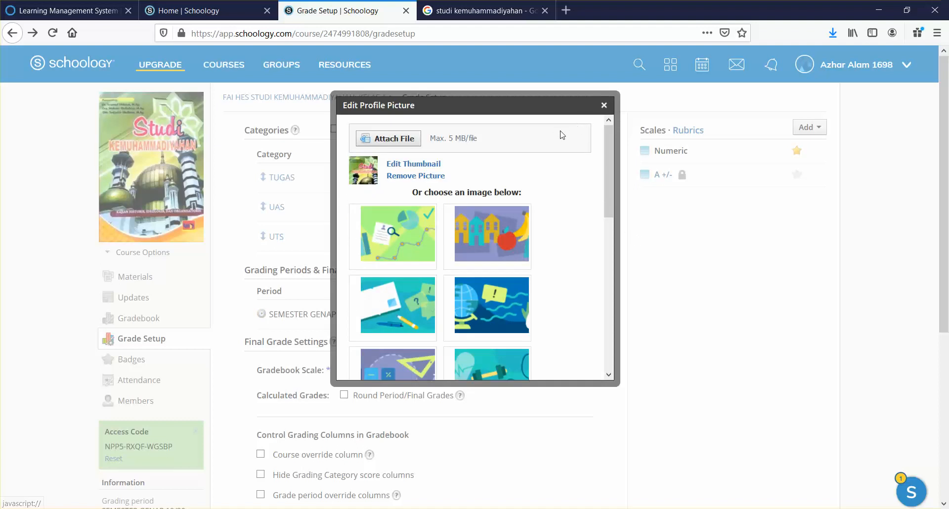
scroll(613, 274, down, 2)
scroll(613, 273, down, 1)
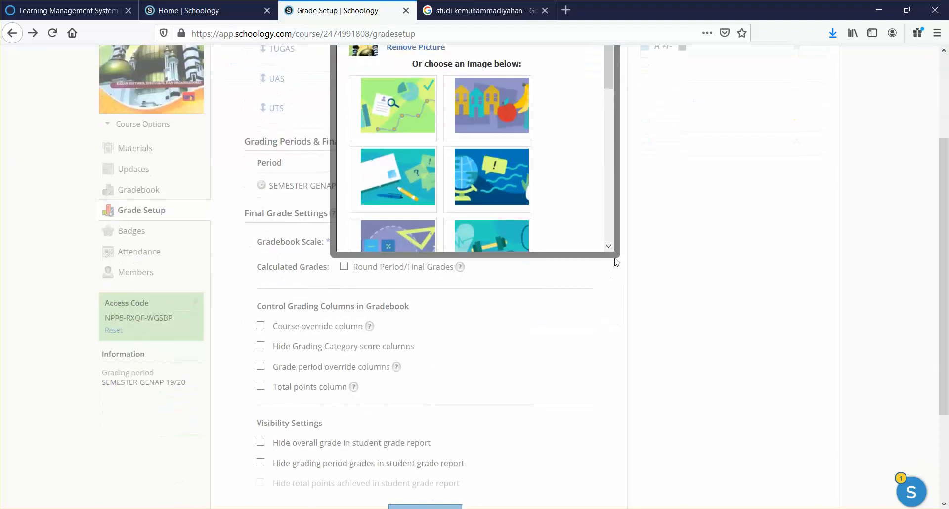
scroll(558, 232, up, 3)
drag(605, 206, 607, 327)
key(alt+Tab)
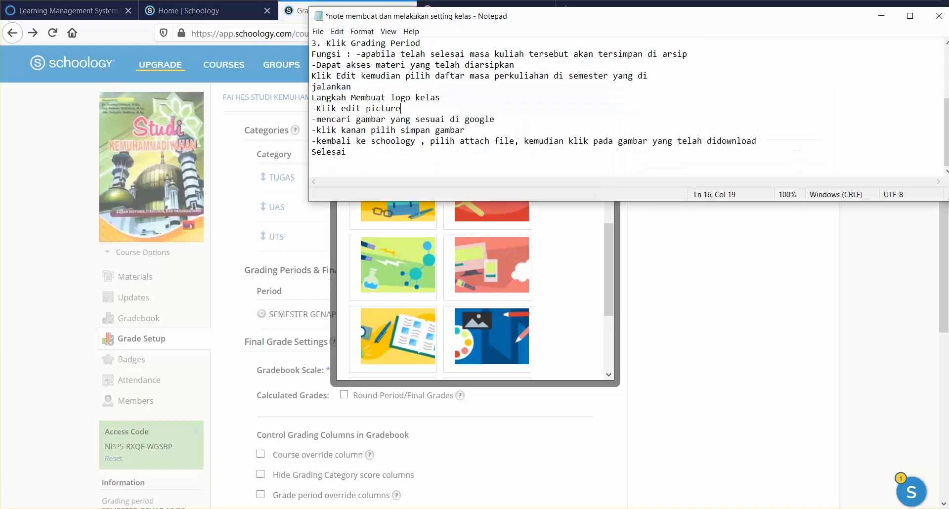